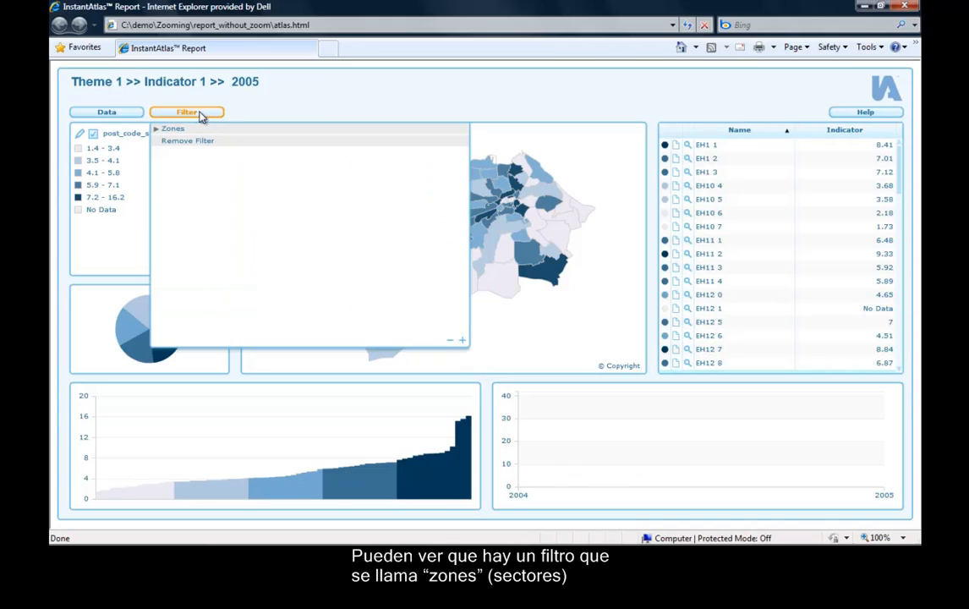
# Filter the report by zone, applying Edinburgh North, Edinburgh South and Edinburgh West one after another.
pyautogui.click(203, 130)
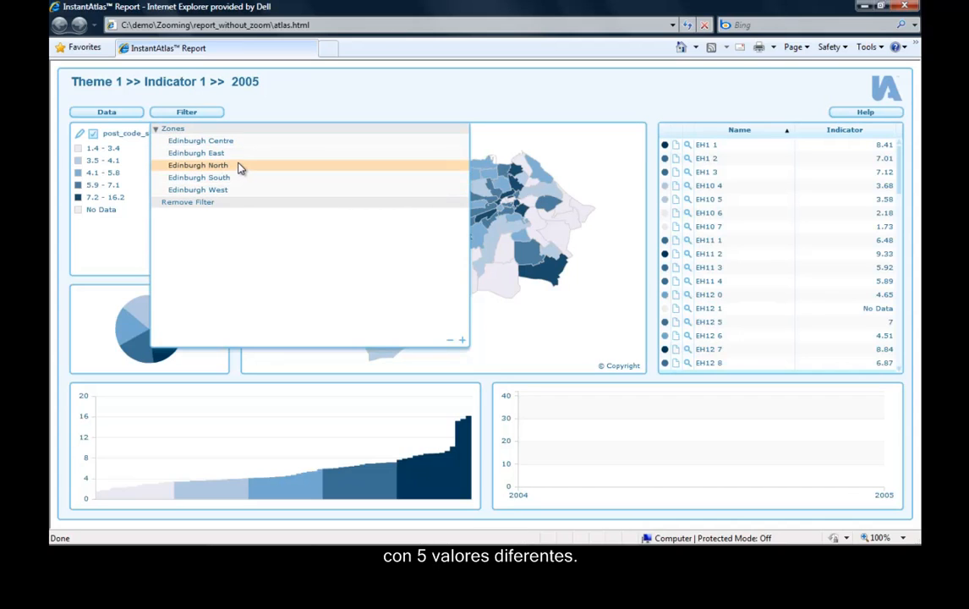
pyautogui.click(240, 166)
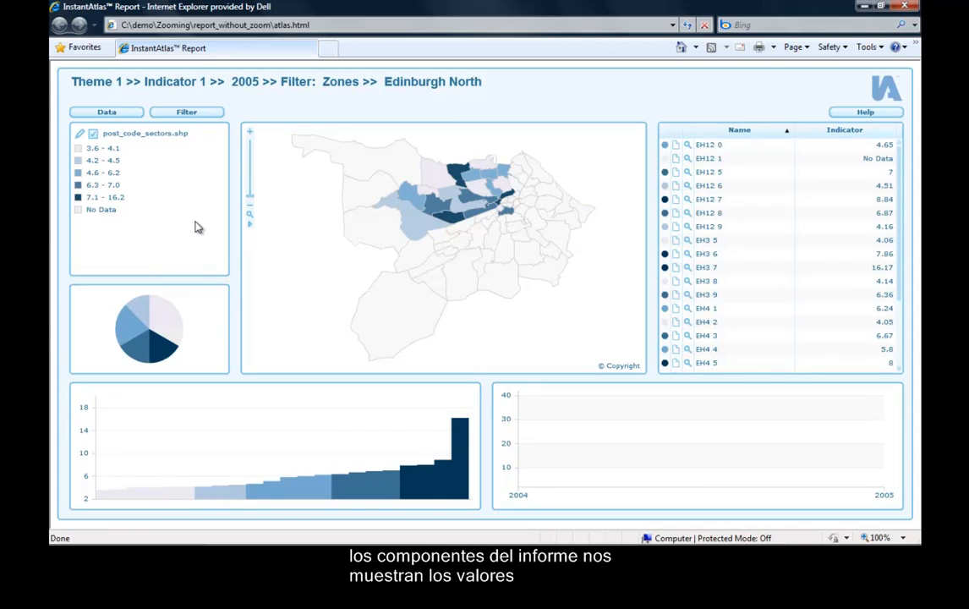
pyautogui.click(184, 113)
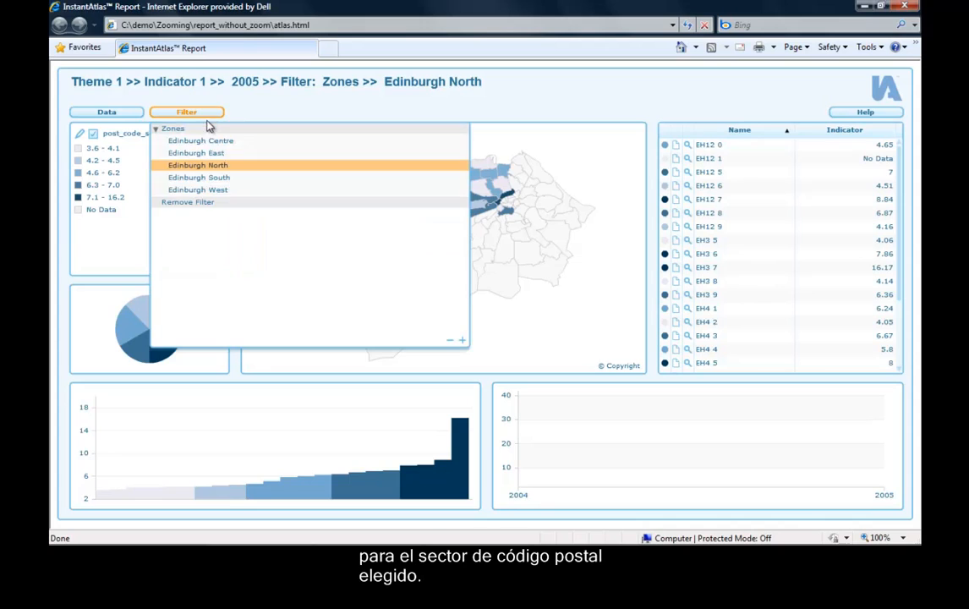
pyautogui.click(212, 182)
pyautogui.click(194, 116)
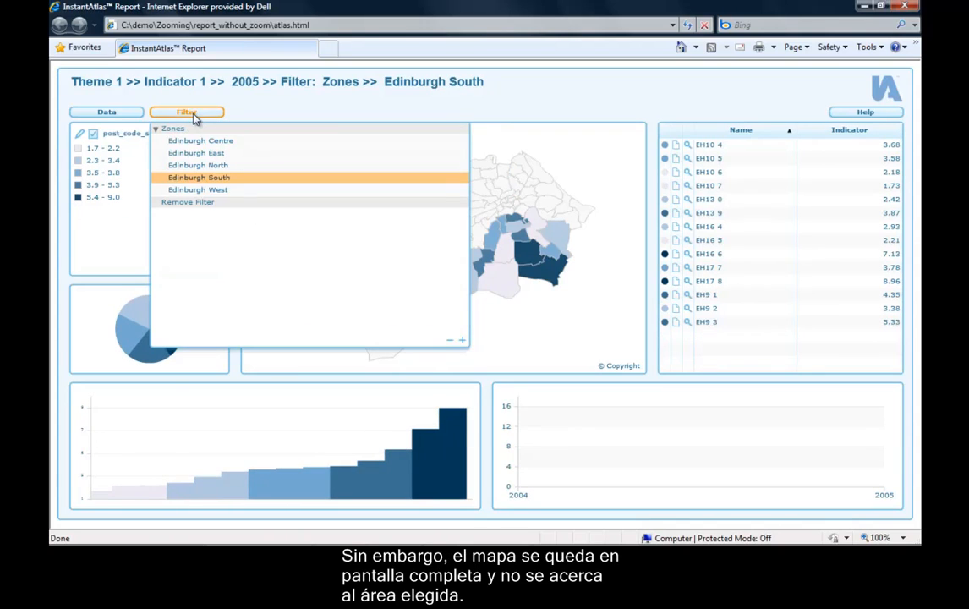
pyautogui.click(220, 192)
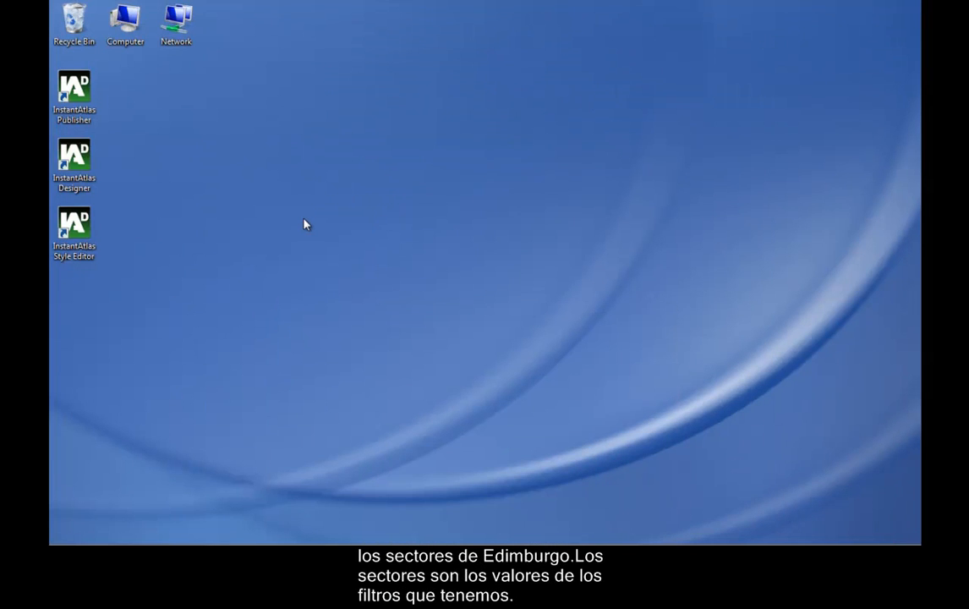
# Start InstantAtlas Publisher and accept the Single Map (Flash Edition) template published in English.
pyautogui.doubleClick(73, 115)
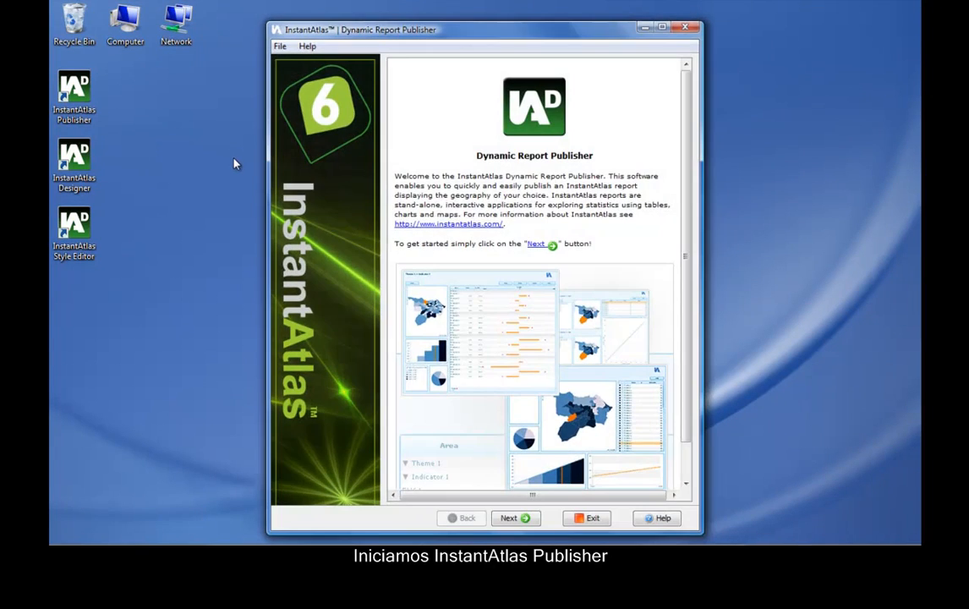
pyautogui.click(518, 517)
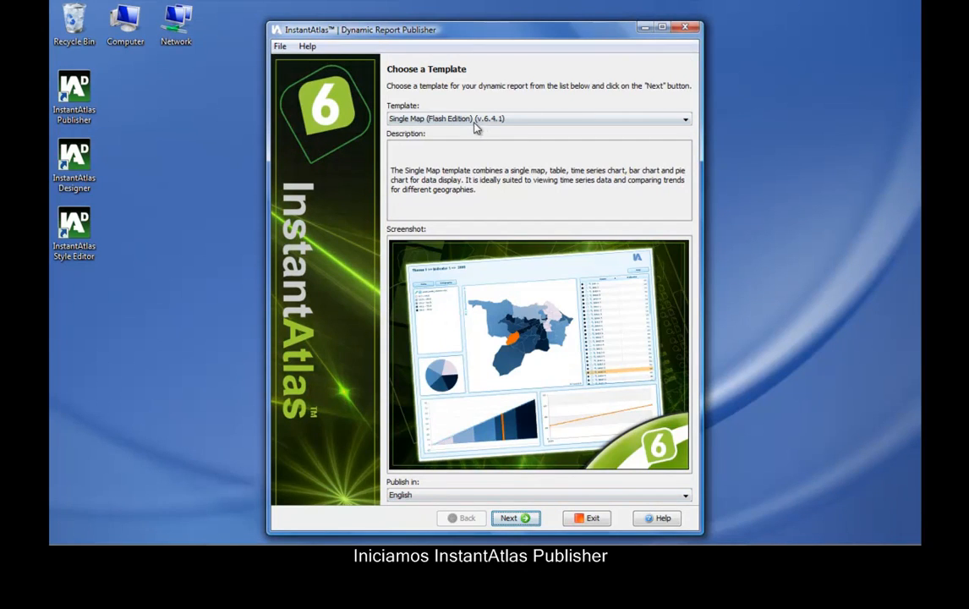
pyautogui.click(516, 518)
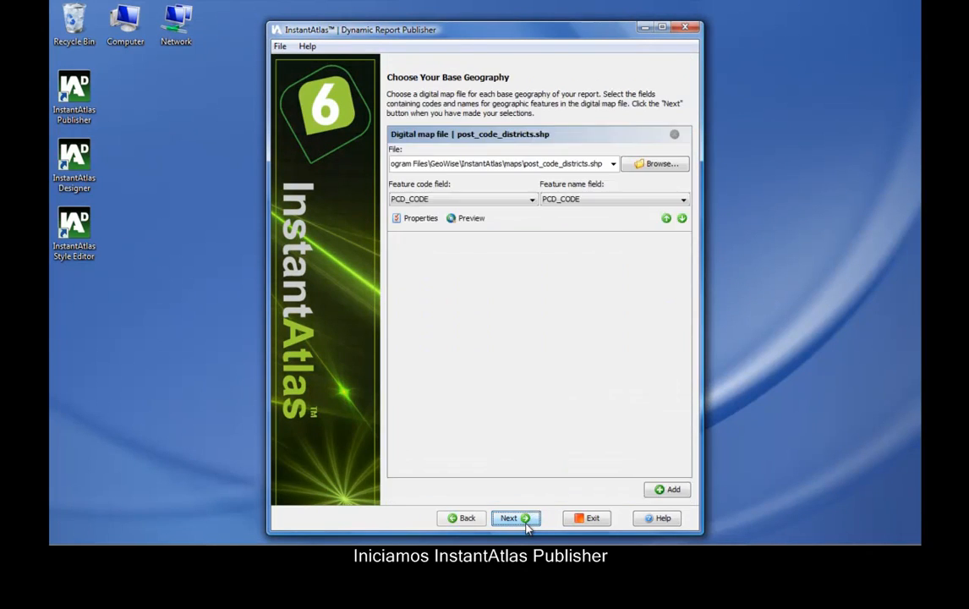
# Choose post_code_sectors.shp as the base geography with PCS_NAME as its feature name field, and continue to the data page.
pyautogui.click(613, 163)
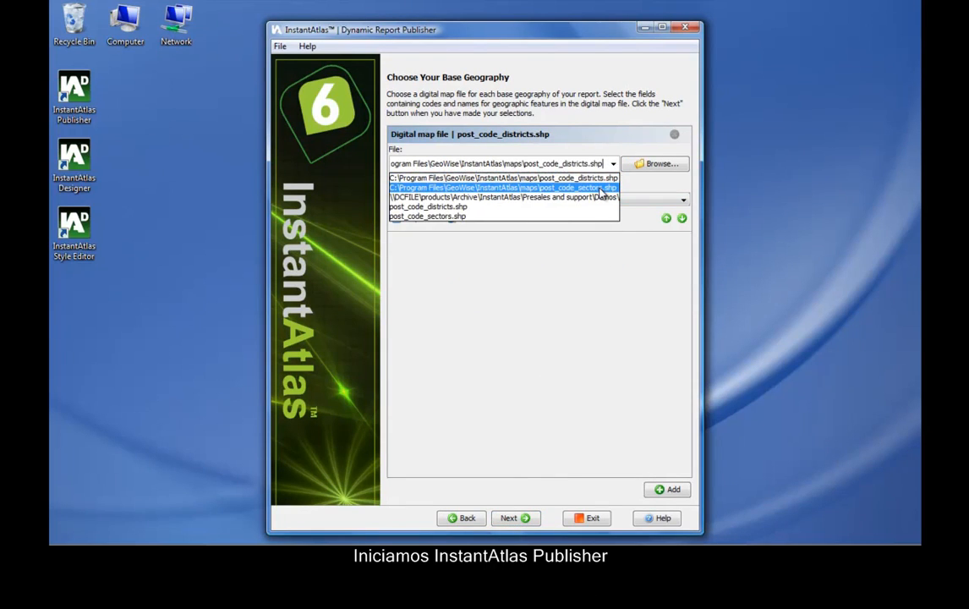
pyautogui.click(602, 187)
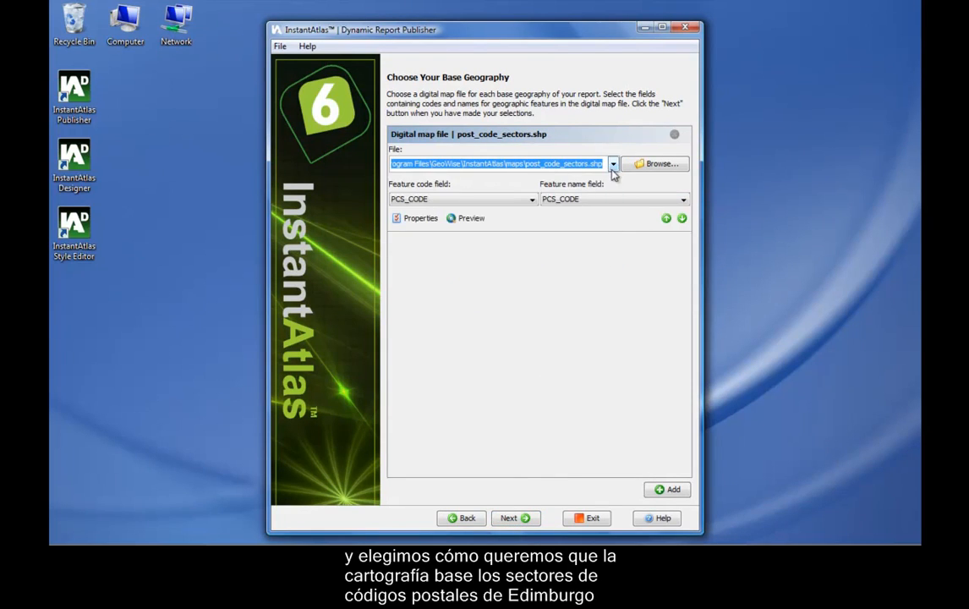
pyautogui.click(569, 200)
pyautogui.click(568, 211)
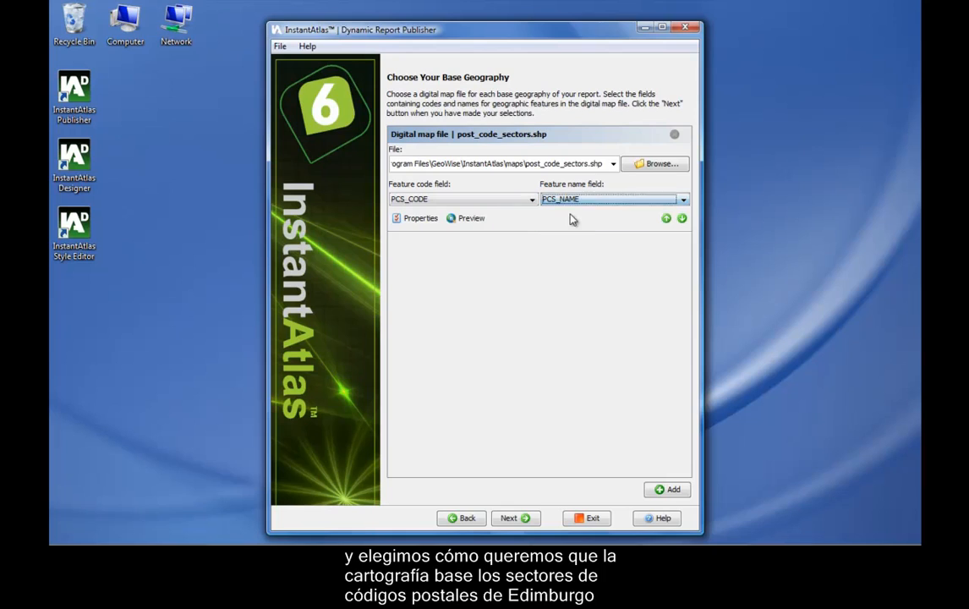
pyautogui.click(519, 518)
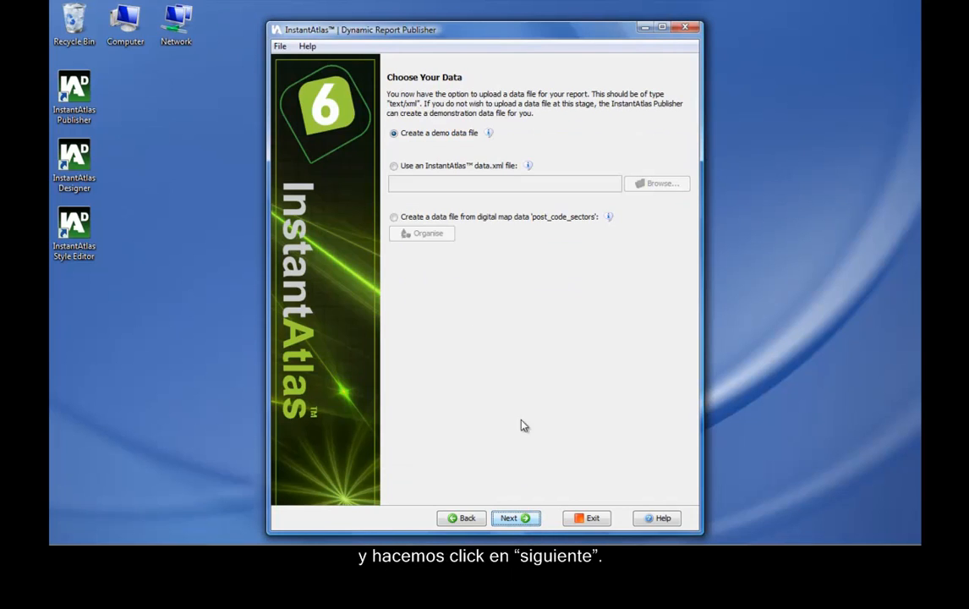
# Use the existing data.xml from C:\demo\Zooming\report_without_zoom as the report's data file and continue to the contextual geographies.
pyautogui.click(439, 165)
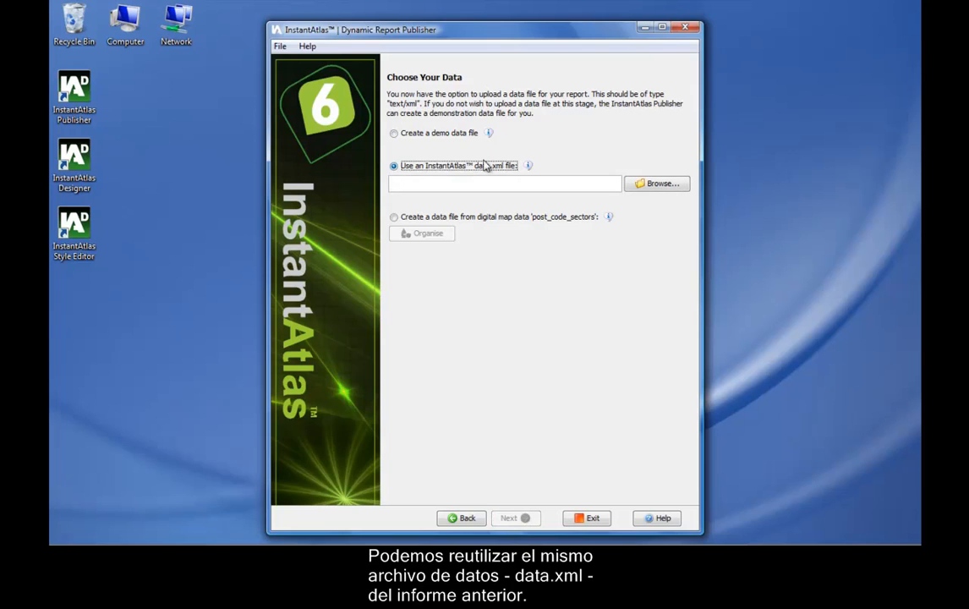
pyautogui.click(645, 184)
pyautogui.click(569, 163)
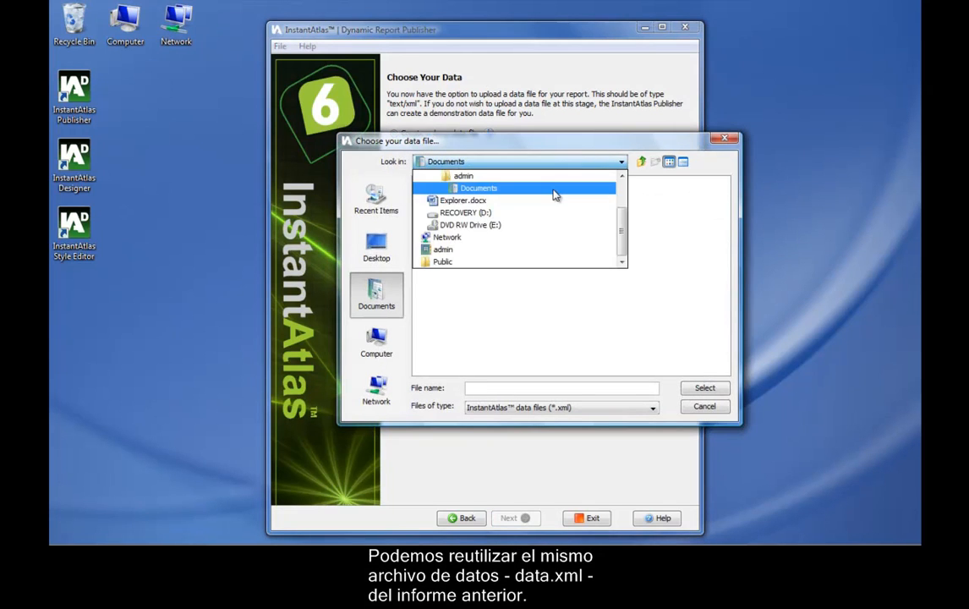
pyautogui.scroll(1, 552, 196)
pyautogui.click(493, 189)
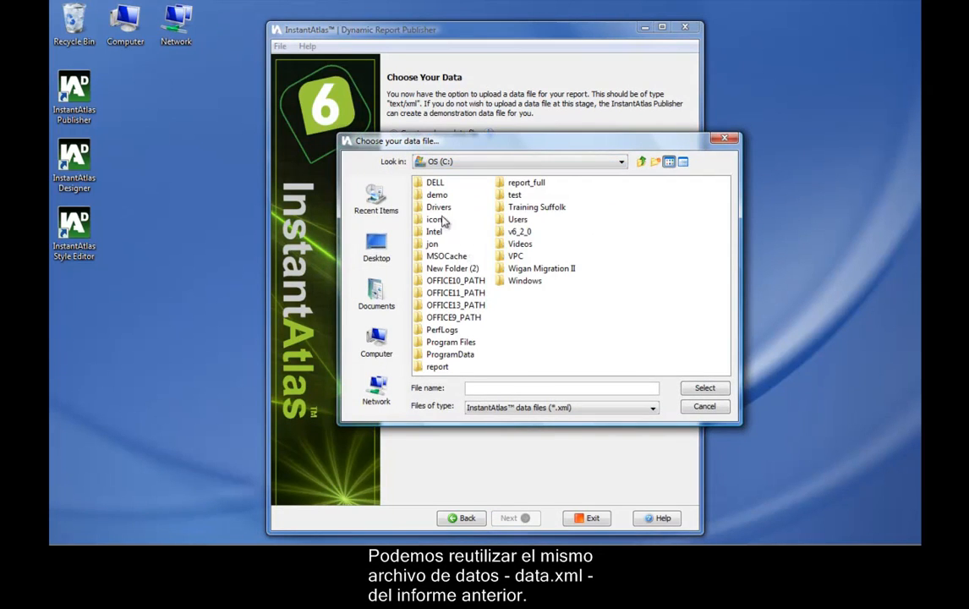
pyautogui.doubleClick(438, 194)
pyautogui.doubleClick(440, 183)
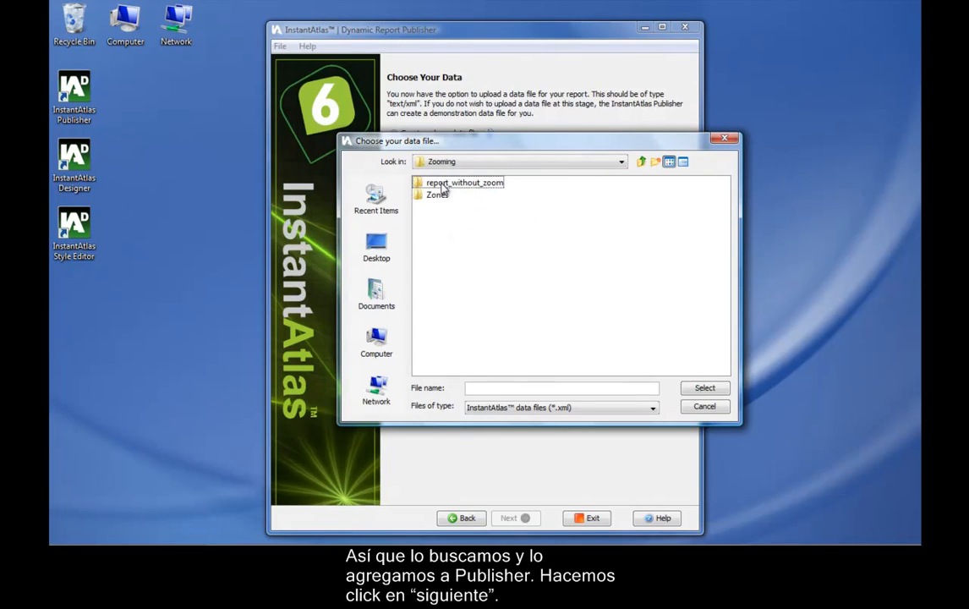
pyautogui.doubleClick(444, 183)
pyautogui.click(444, 219)
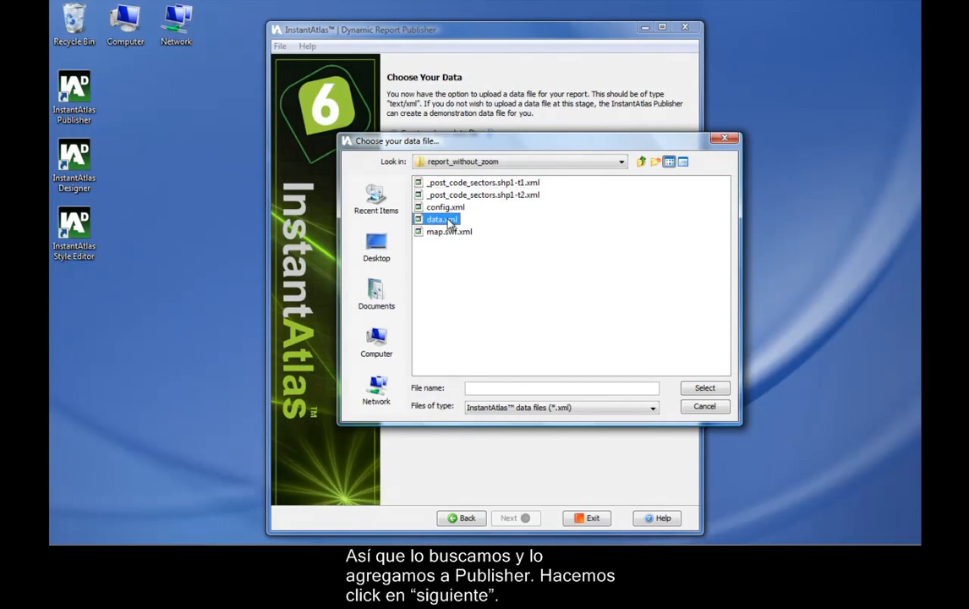
pyautogui.click(705, 388)
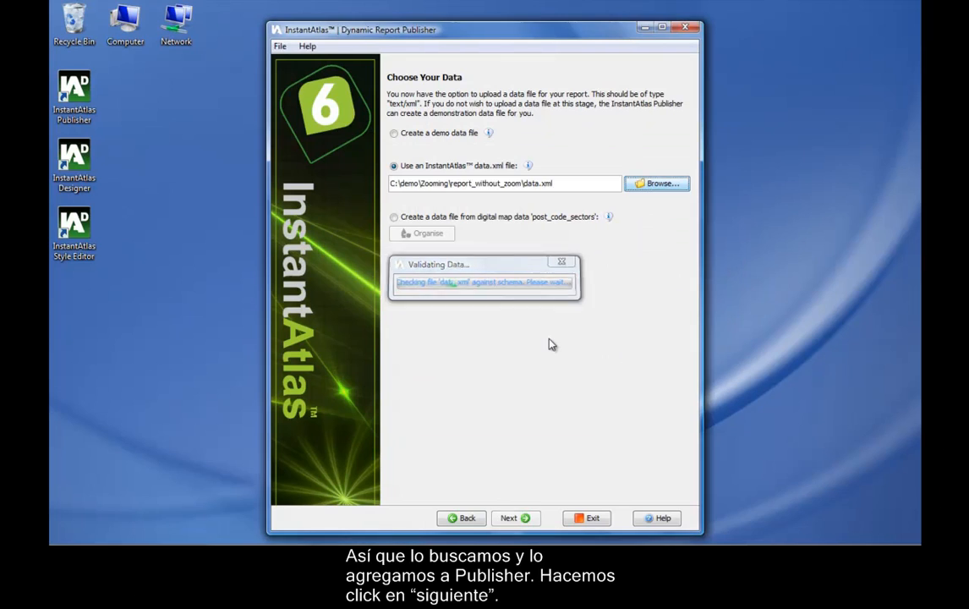
pyautogui.click(523, 519)
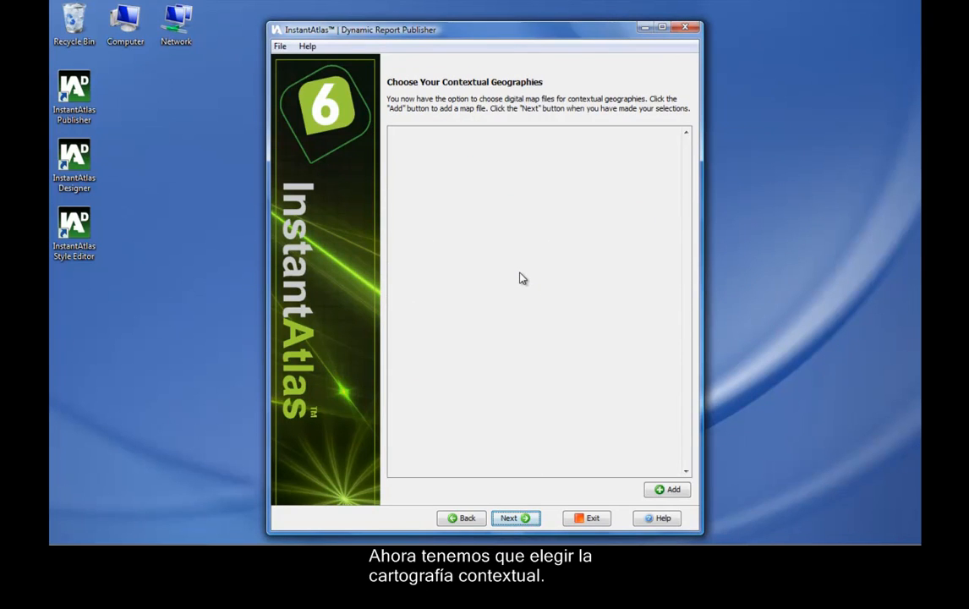
# Add zoom_filter.shp from C:\demo\Zooming\Zones as a contextual geography.
pyautogui.click(673, 489)
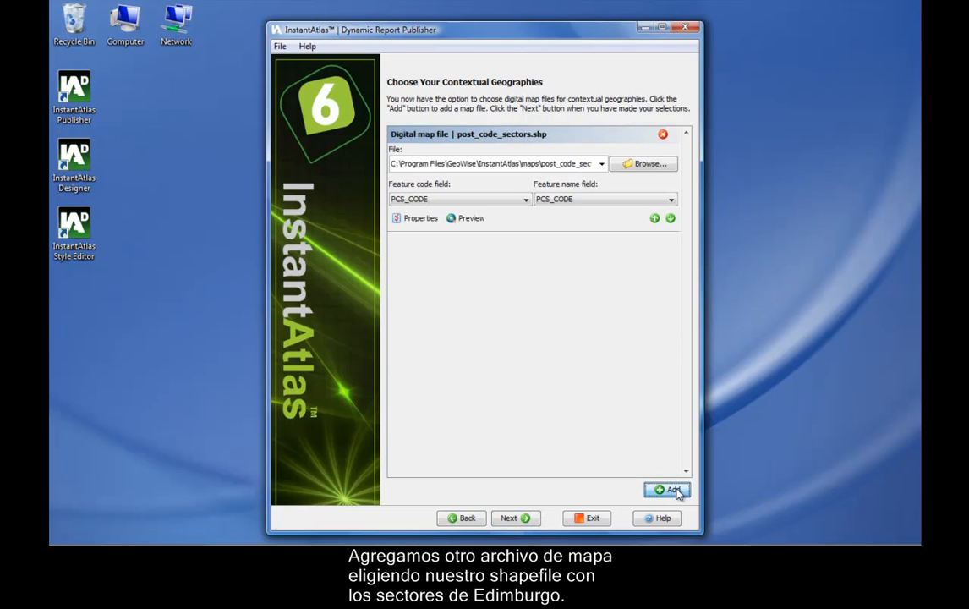
pyautogui.click(648, 168)
pyautogui.click(505, 68)
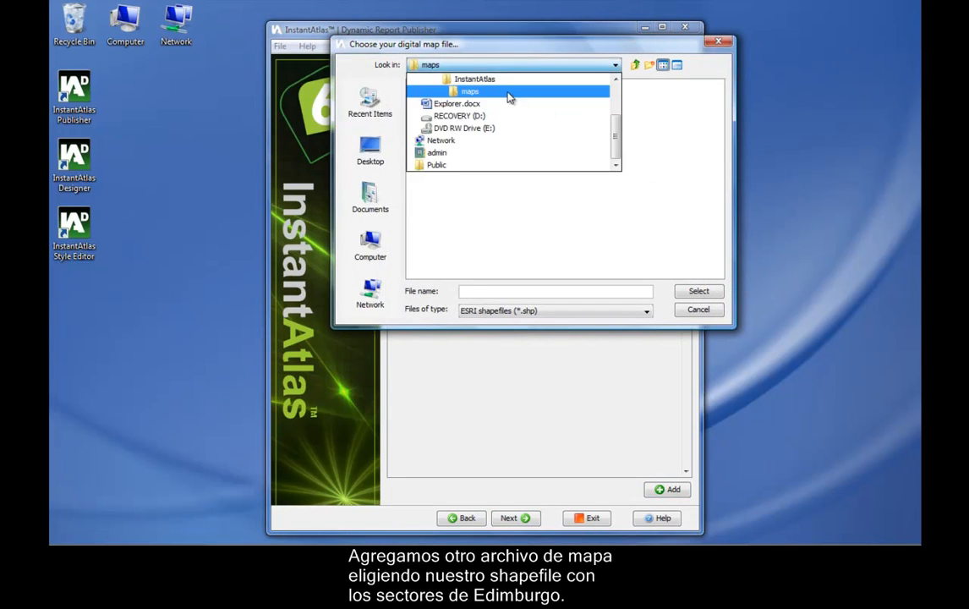
pyautogui.scroll(2, 510, 98)
pyautogui.click(490, 103)
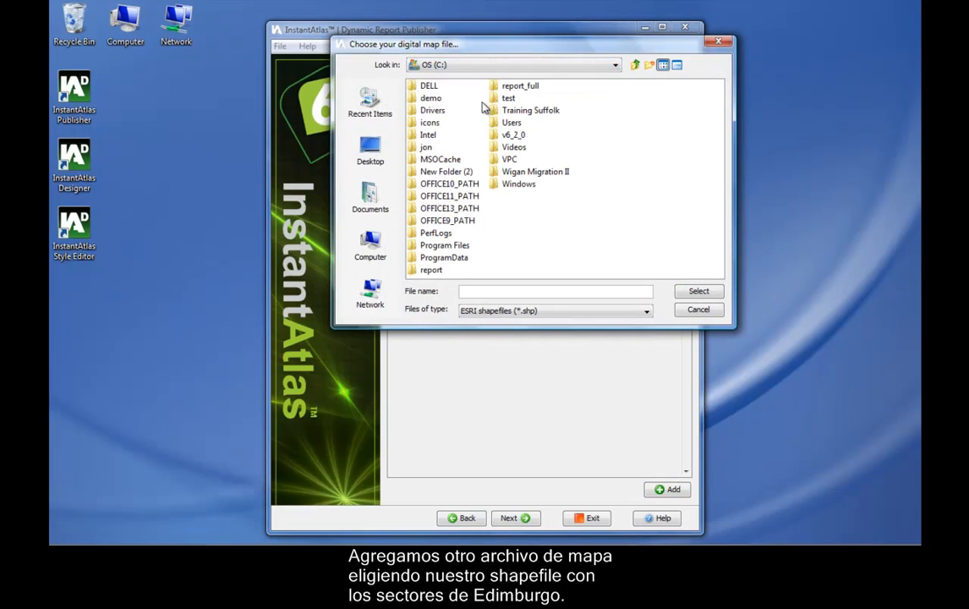
pyautogui.doubleClick(432, 99)
pyautogui.doubleClick(433, 86)
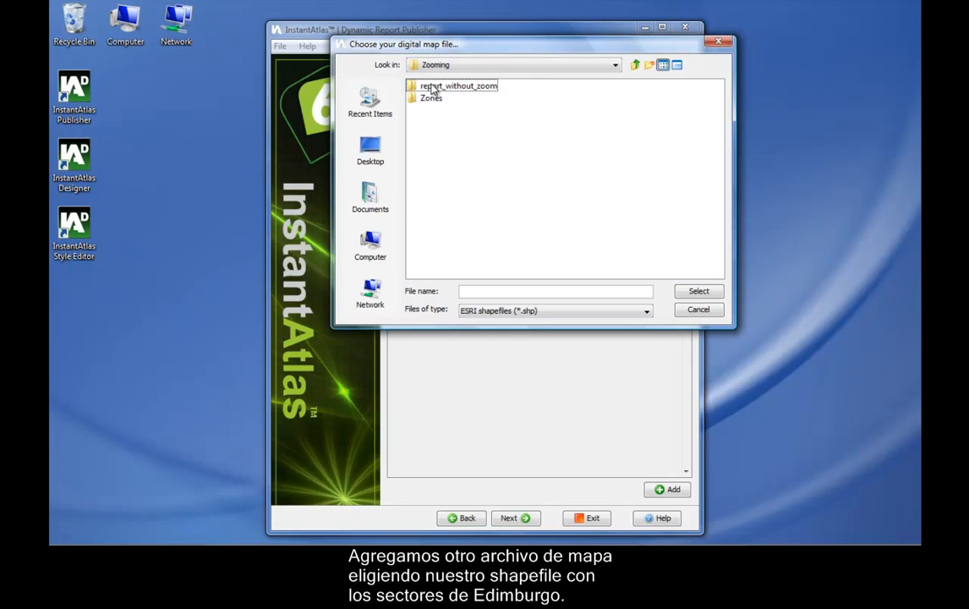
pyautogui.doubleClick(433, 99)
pyautogui.click(448, 88)
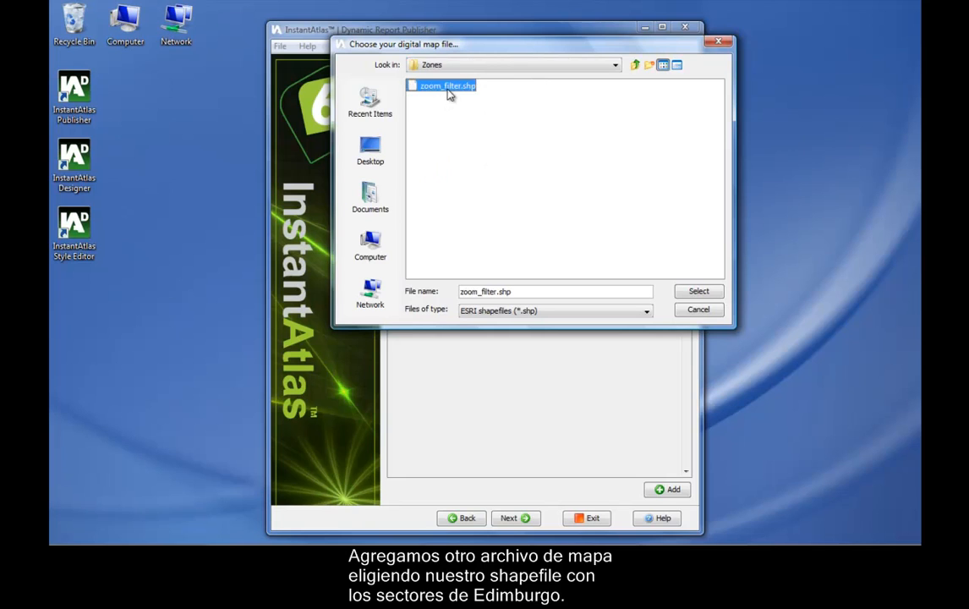
pyautogui.click(695, 292)
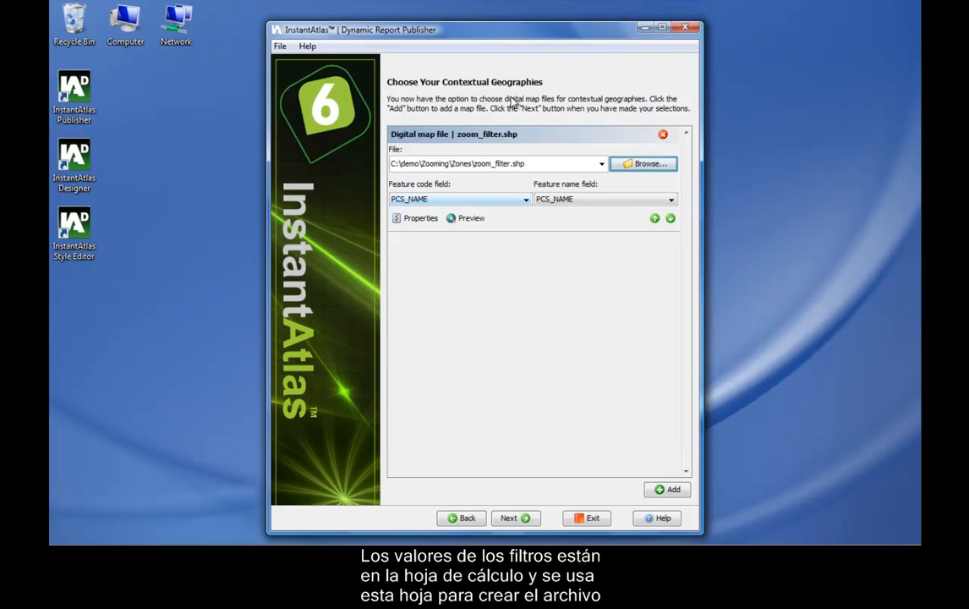
# Open IAworkbook.xls from C:\demo\Zooming in Excel and examine the Zones filter values in column D of the Geography and Filters sheet.
pyautogui.moveTo(503, 38); pyautogui.dragTo(718, 43)
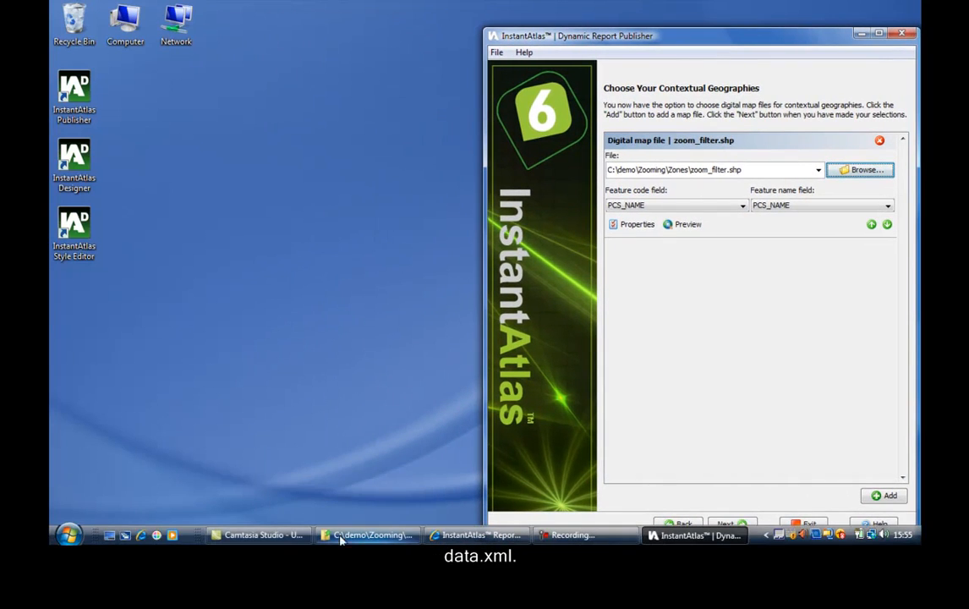
pyautogui.click(360, 536)
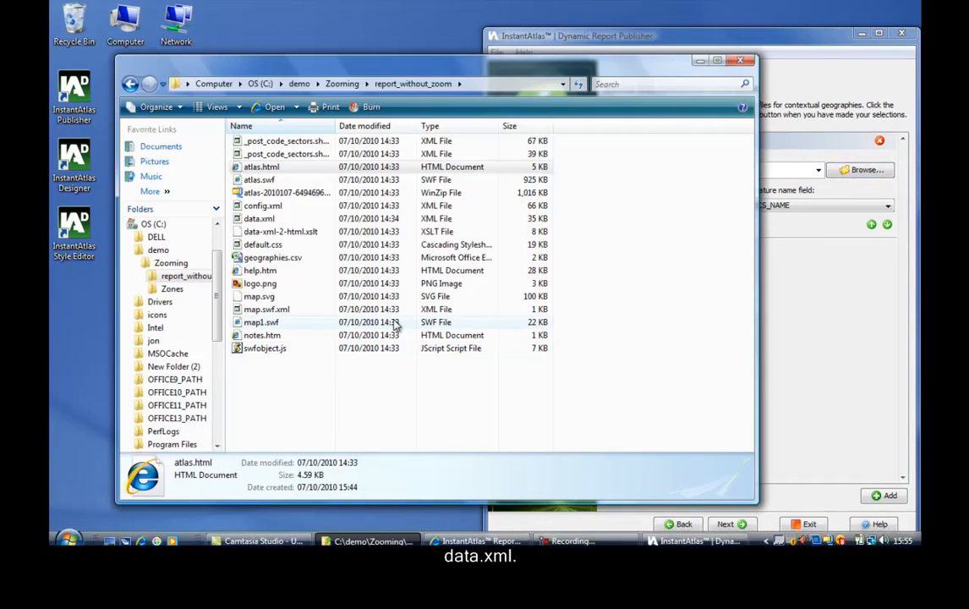
pyautogui.click(340, 84)
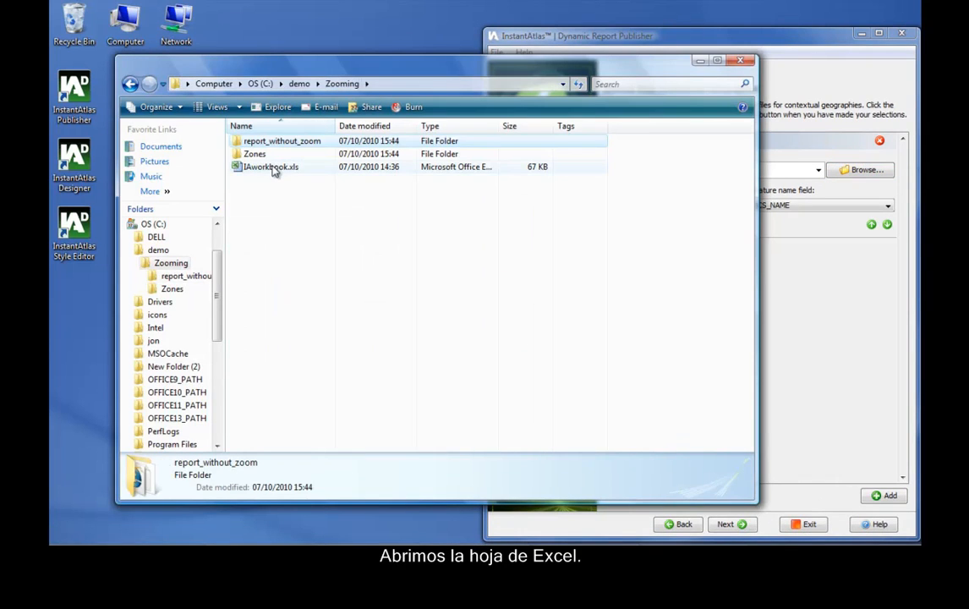
pyautogui.click(272, 169)
pyautogui.doubleClick(274, 168)
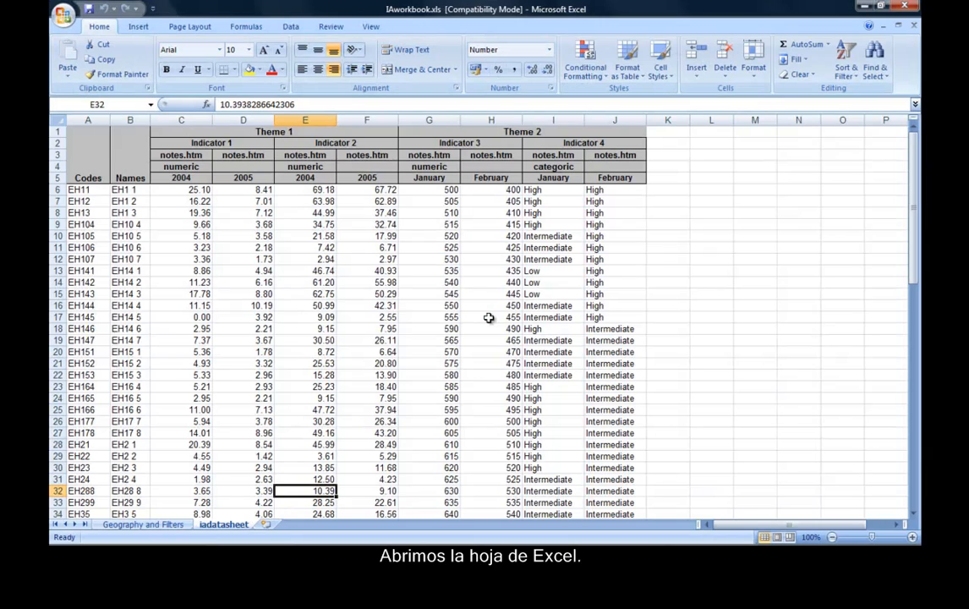
pyautogui.click(144, 524)
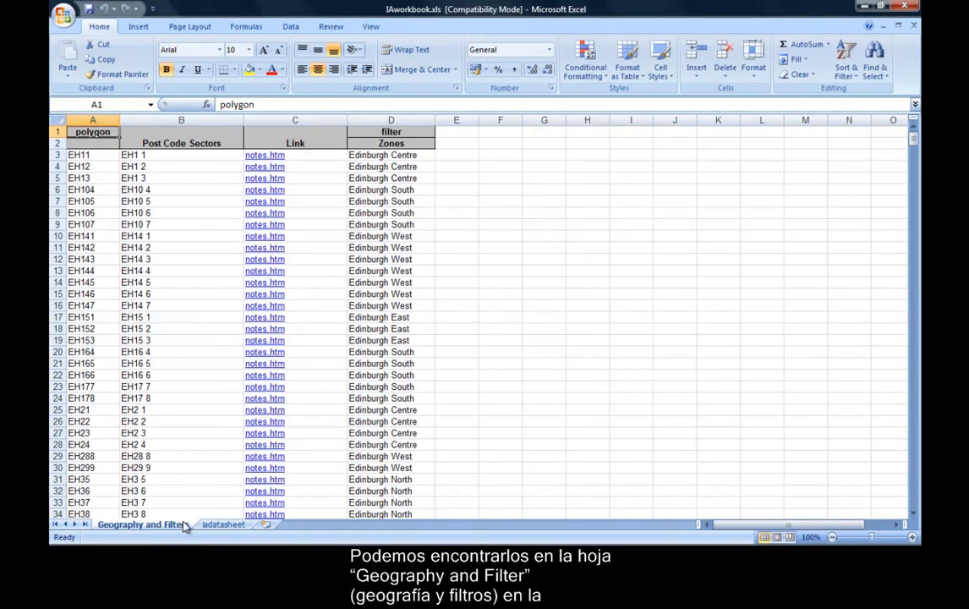
pyautogui.click(385, 120)
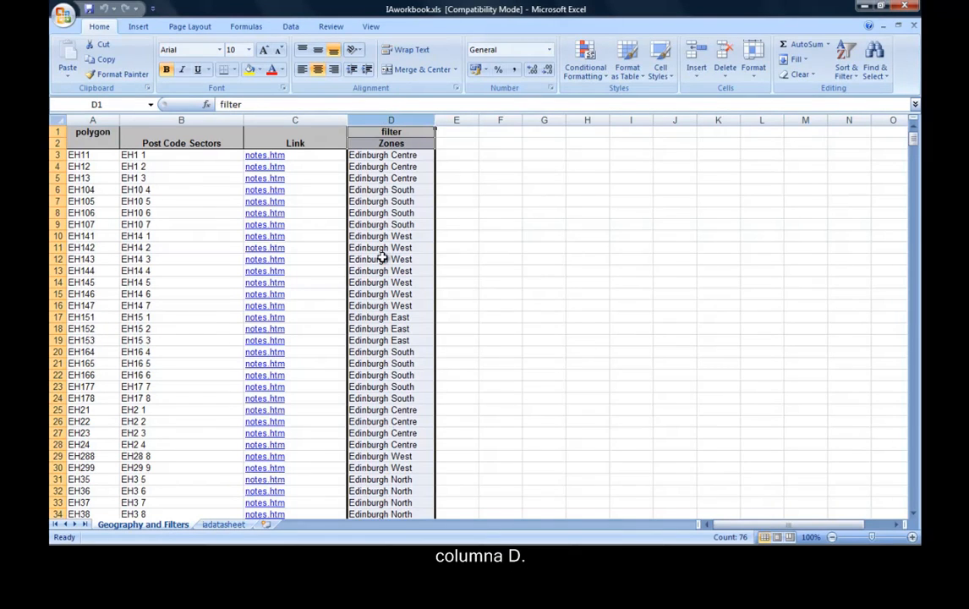
pyautogui.click(455, 326)
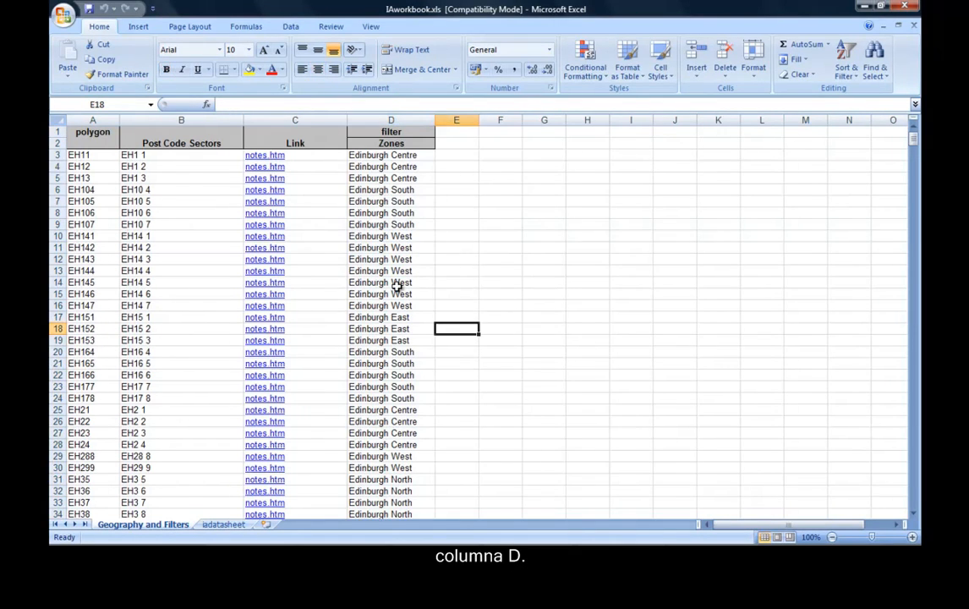
# Switch back to the Dynamic Report Publisher and check zoom_filter.shp's feature codes against the workbook's Zones filter values.
pyautogui.moveTo(582, 538)
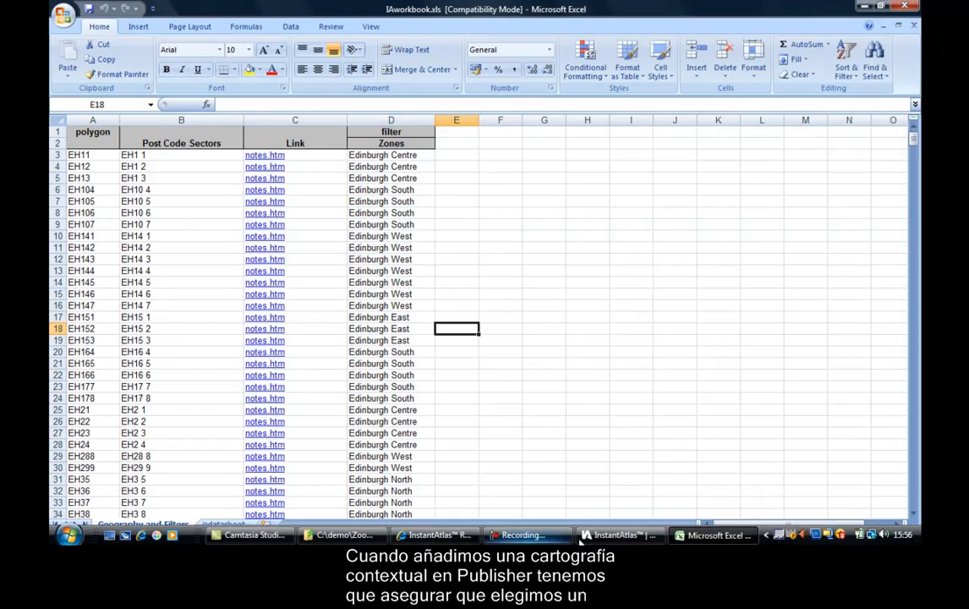
pyautogui.click(622, 536)
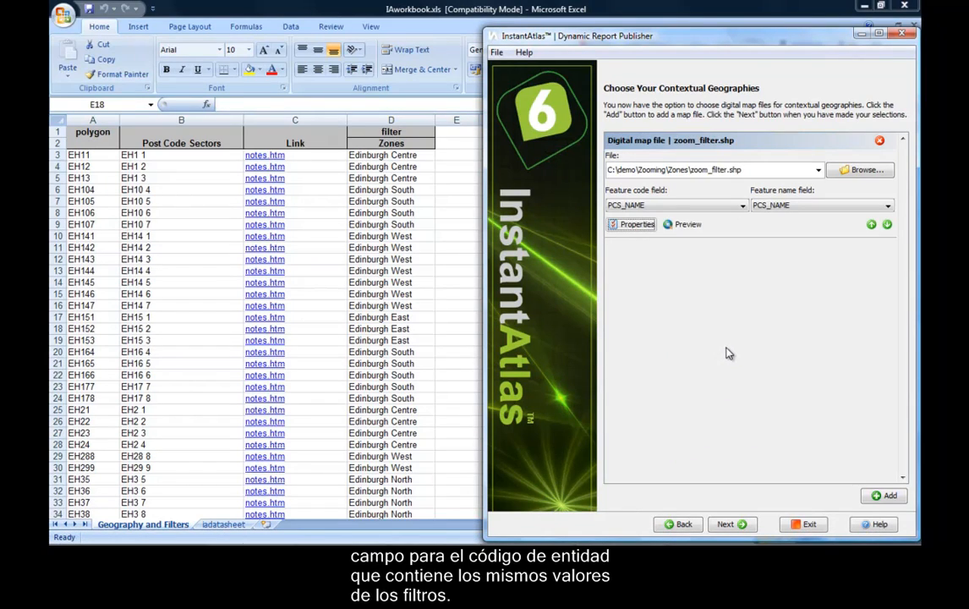
pyautogui.click(637, 225)
pyautogui.click(651, 136)
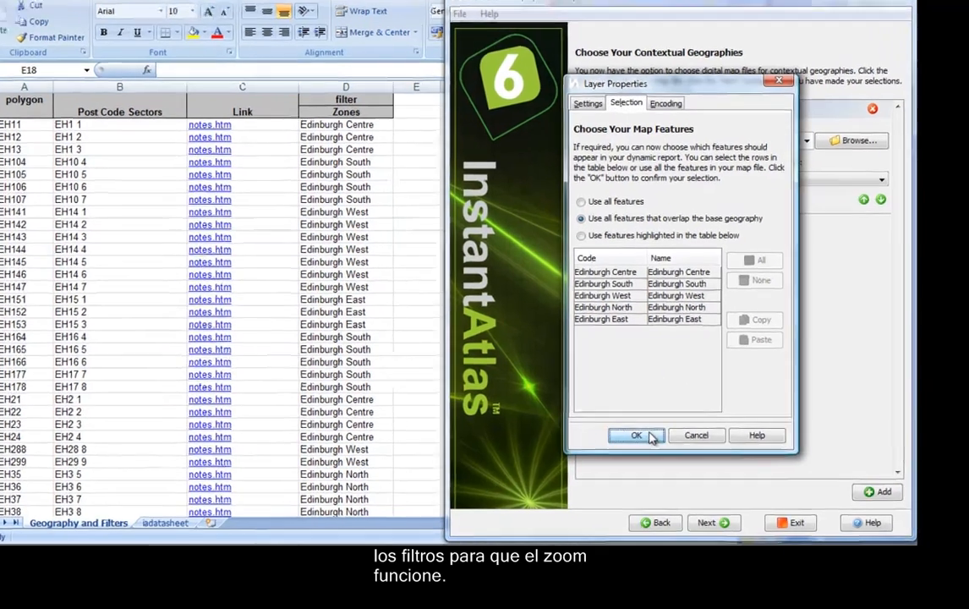
pyautogui.click(661, 442)
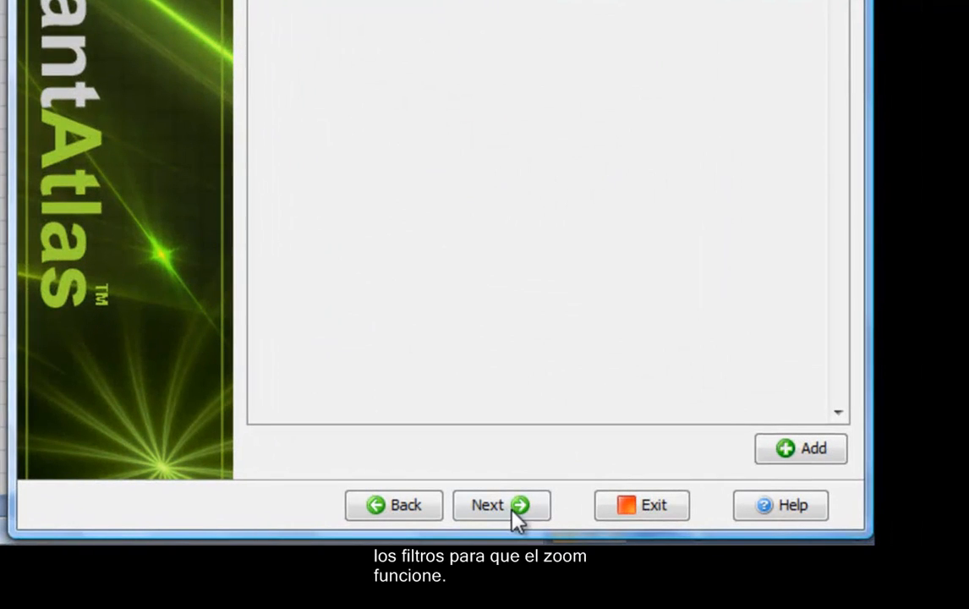
# Continue past the contextual geographies and publish the report to a new folder named report_with_zoom in C:\demo\Zooming.
pyautogui.click(546, 513)
pyautogui.click(502, 505)
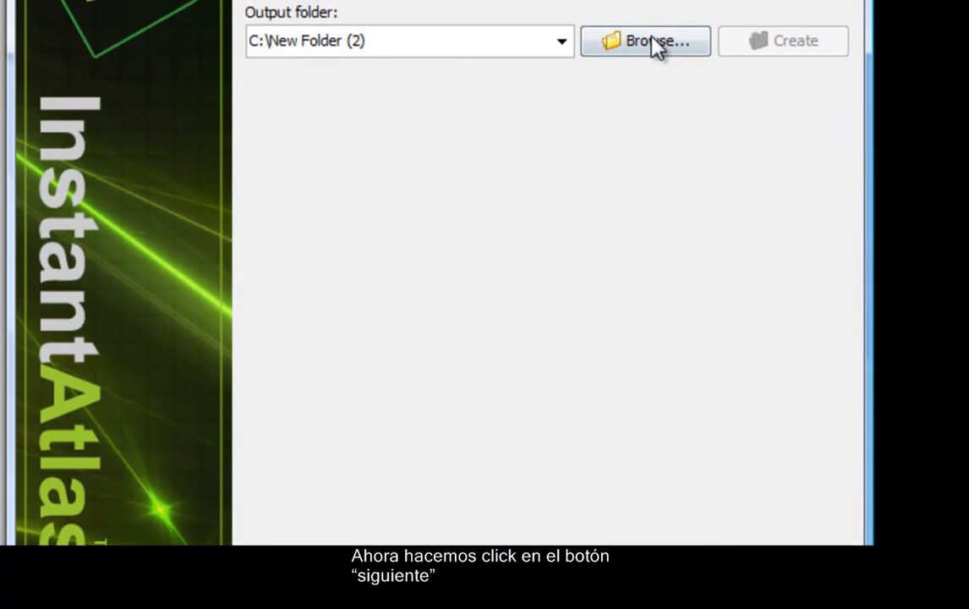
pyautogui.click(656, 48)
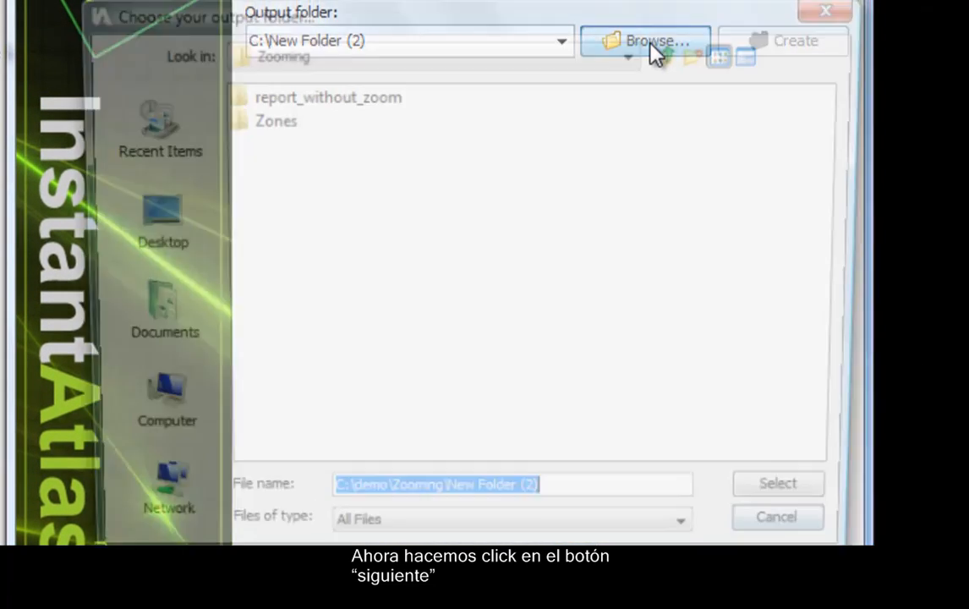
pyautogui.click(710, 57)
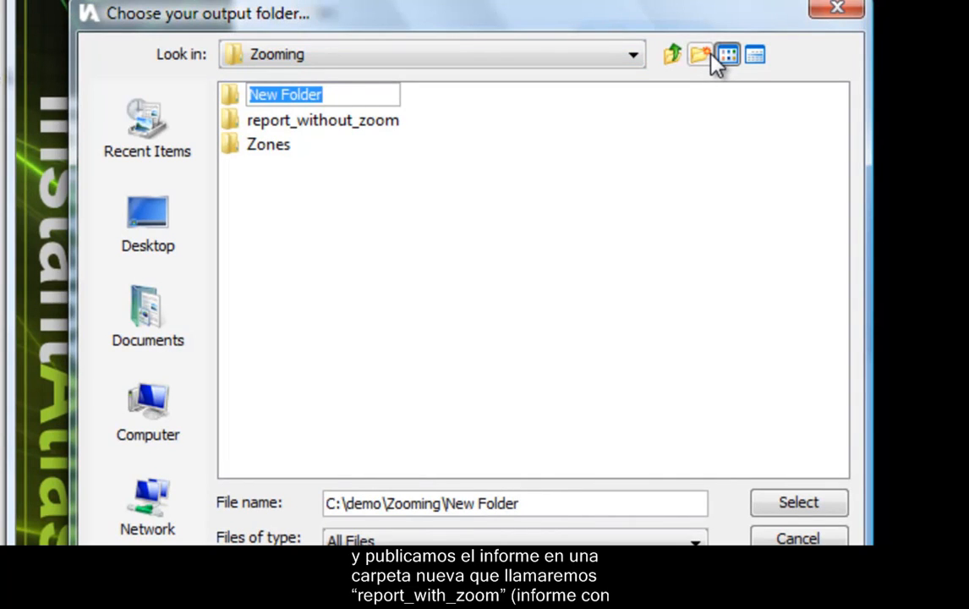
pyautogui.write('report_with_')
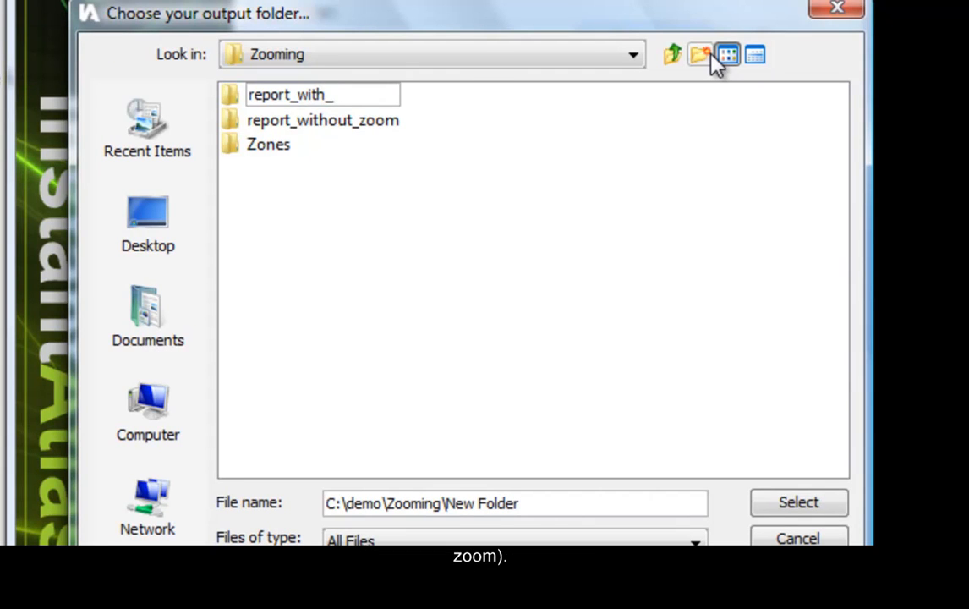
pyautogui.write('zoom')
pyautogui.press('Return')
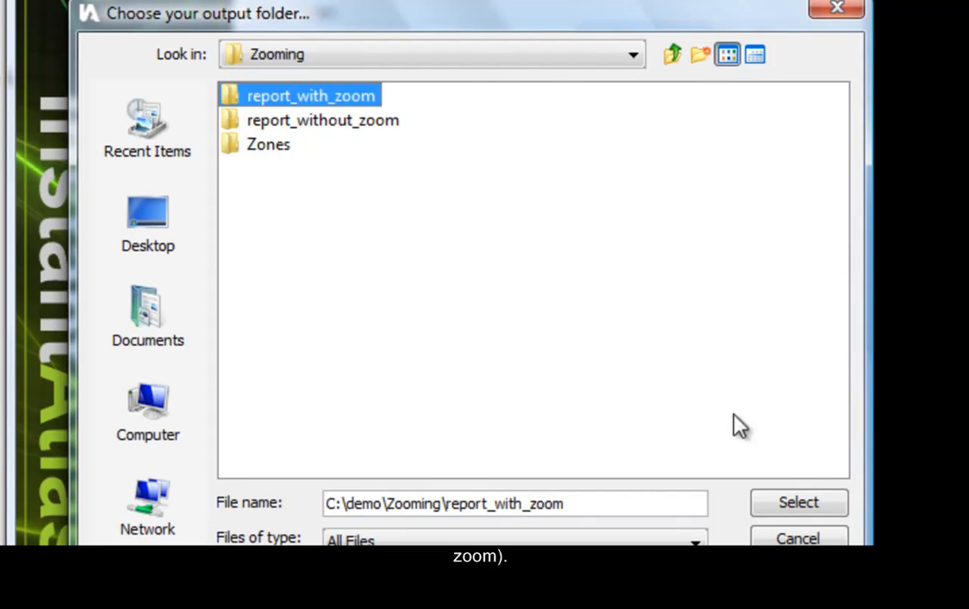
pyautogui.click(798, 516)
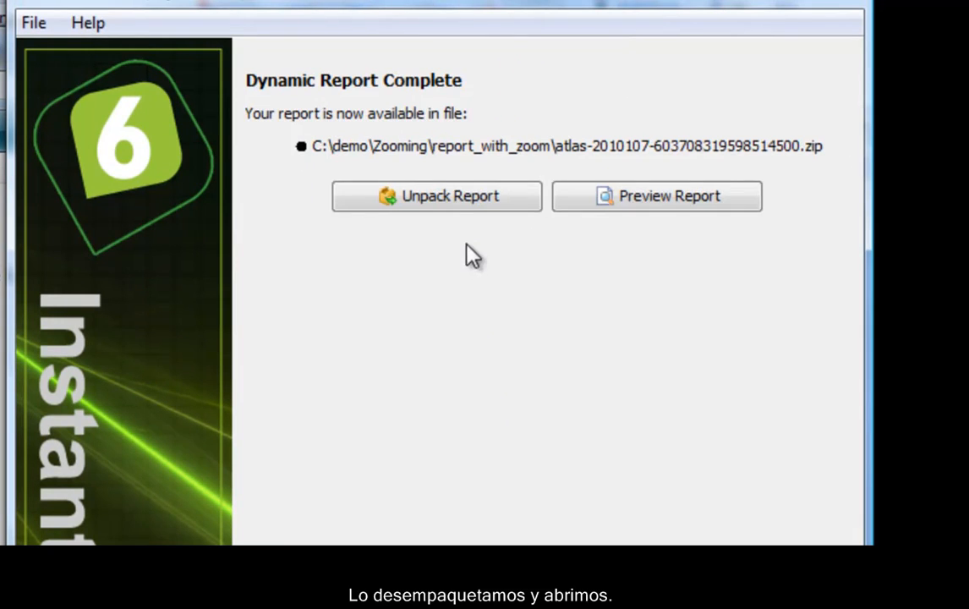
# Unpack the published report into C:\demo\Zooming\report_with_zoom and view it in the browser.
pyautogui.click(457, 201)
pyautogui.click(674, 58)
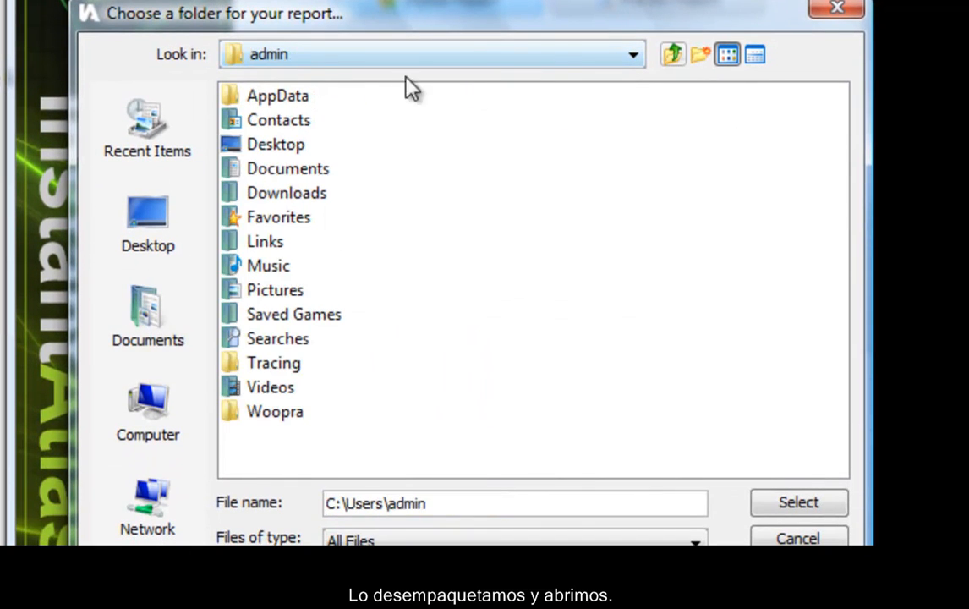
pyautogui.click(169, 421)
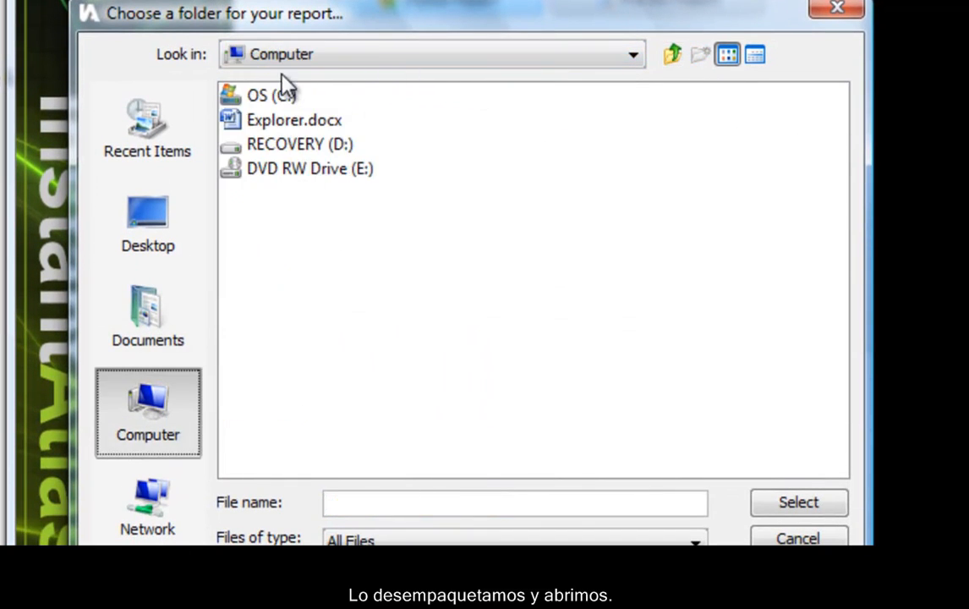
pyautogui.doubleClick(283, 96)
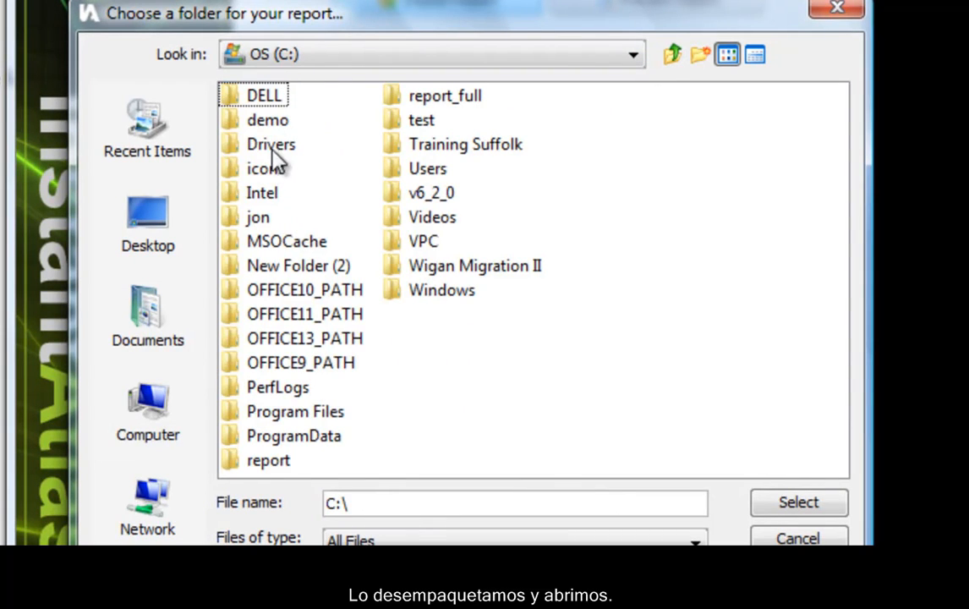
pyautogui.doubleClick(279, 121)
pyautogui.doubleClick(275, 97)
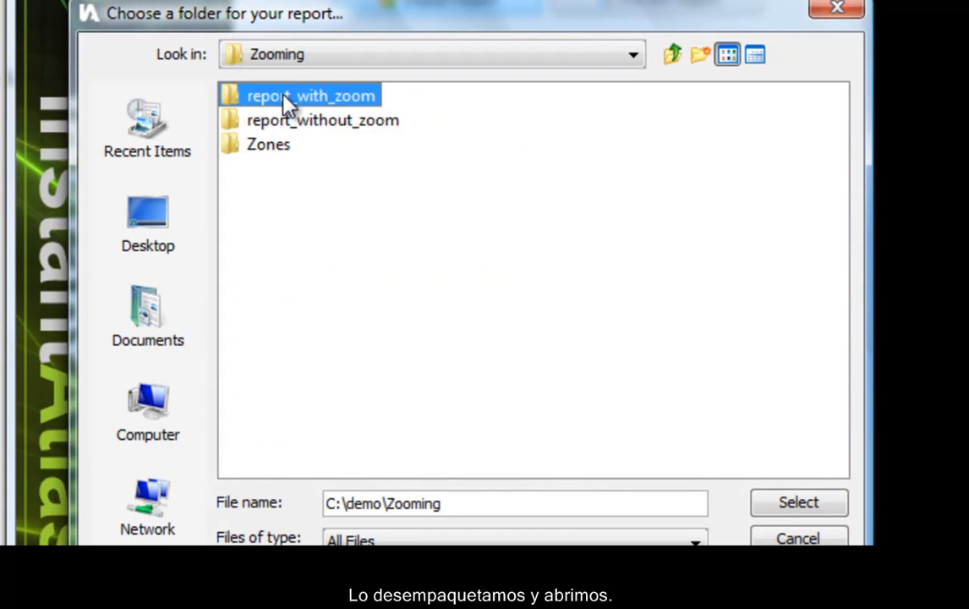
pyautogui.doubleClick(279, 97)
pyautogui.click(832, 507)
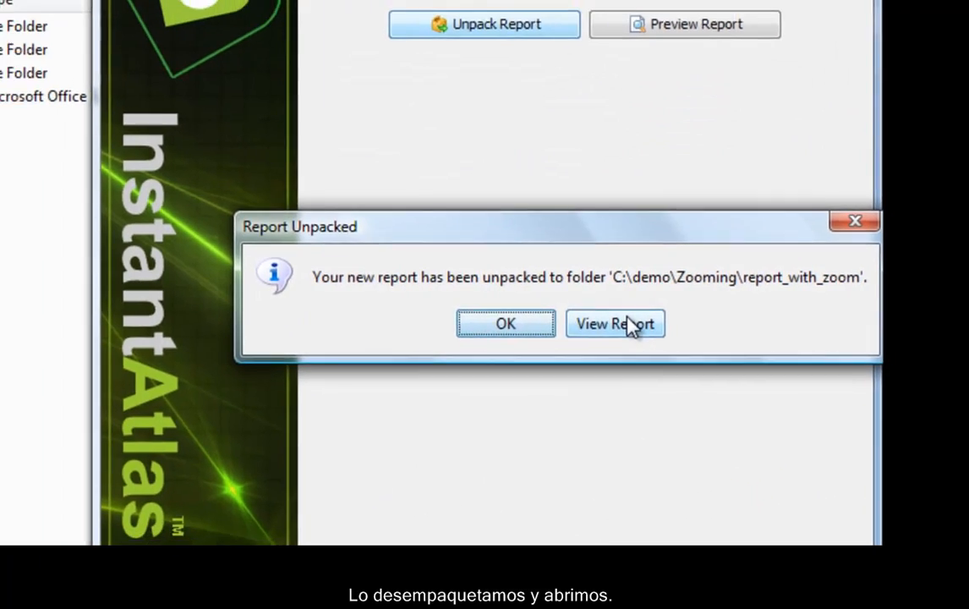
pyautogui.click(630, 326)
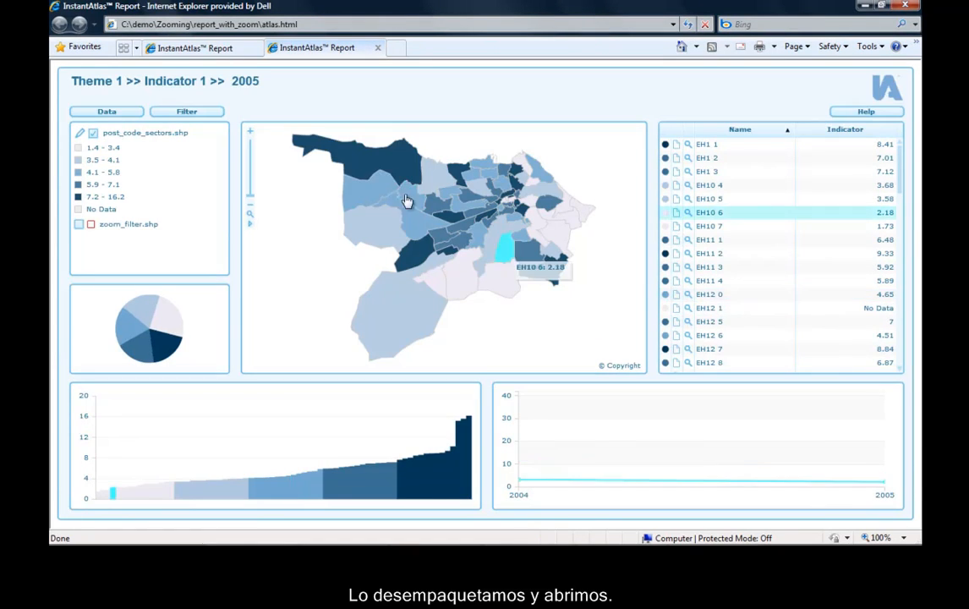
# Apply the Edinburgh North zone filter to test the map's zooming with the zoom_filter.shp layer off.
pyautogui.click(214, 116)
pyautogui.click(214, 128)
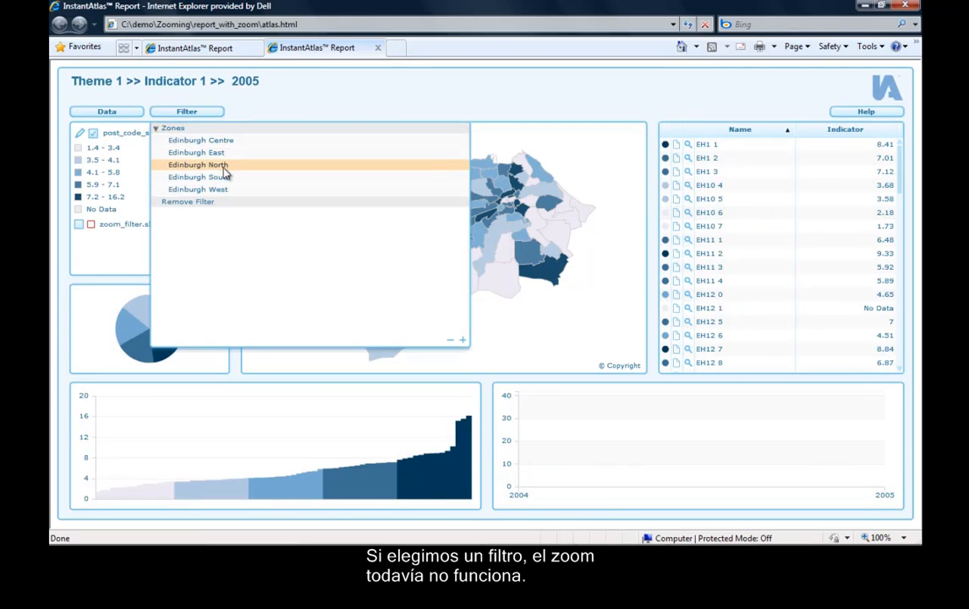
pyautogui.click(224, 169)
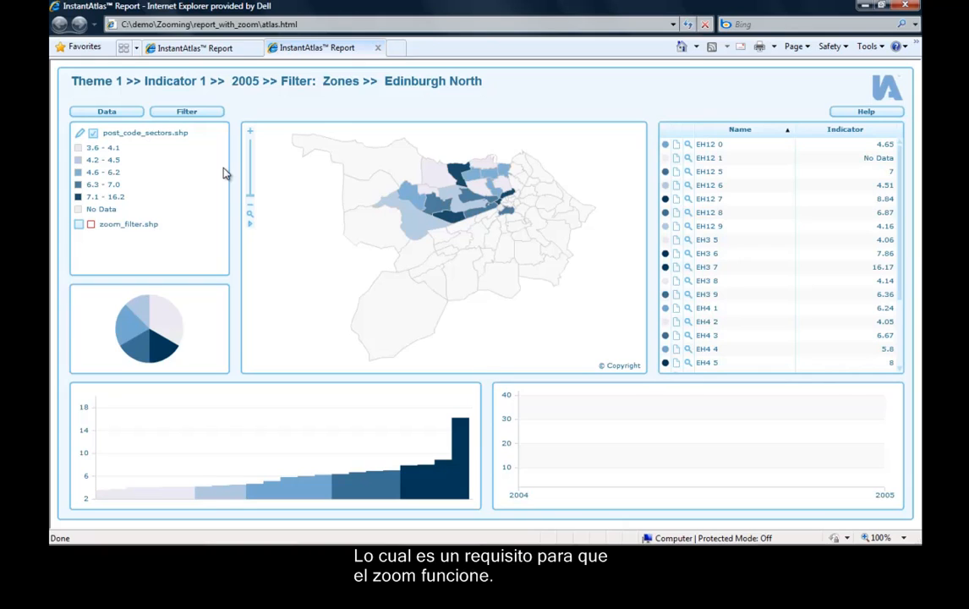
# Turn on the zoom_filter.shp layer in the legend and filter the report to the Edinburgh East zone.
pyautogui.click(79, 225)
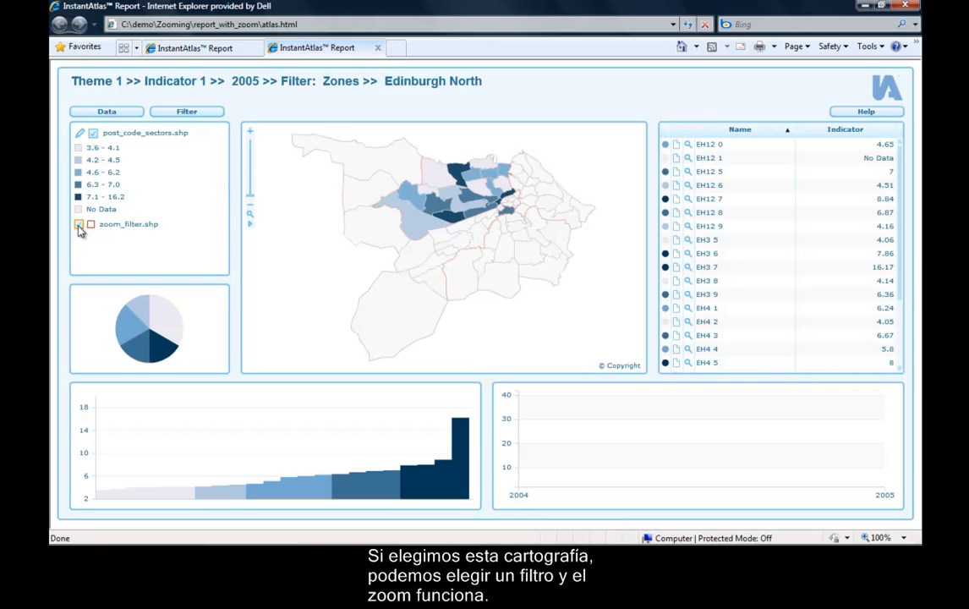
pyautogui.click(188, 111)
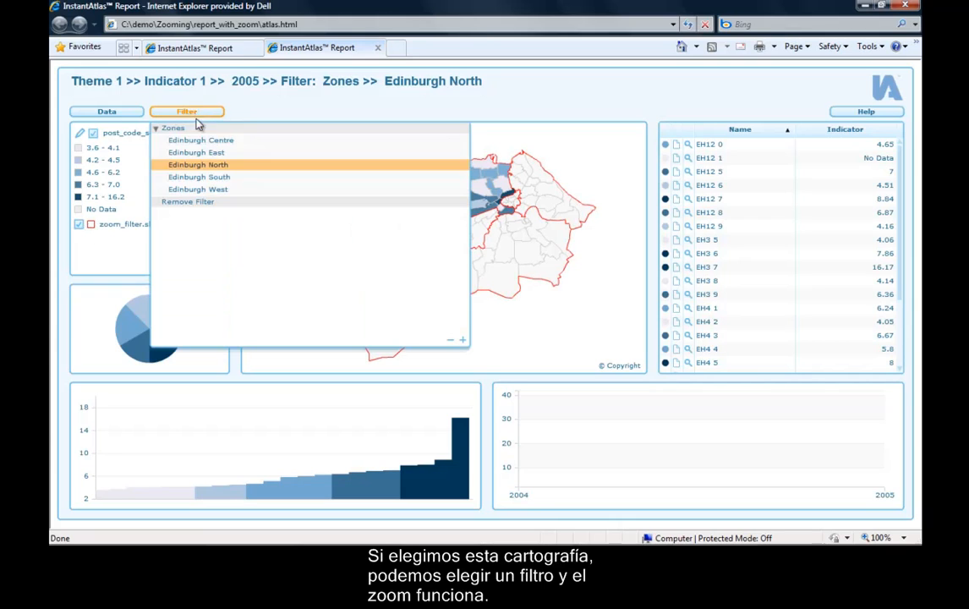
pyautogui.click(207, 154)
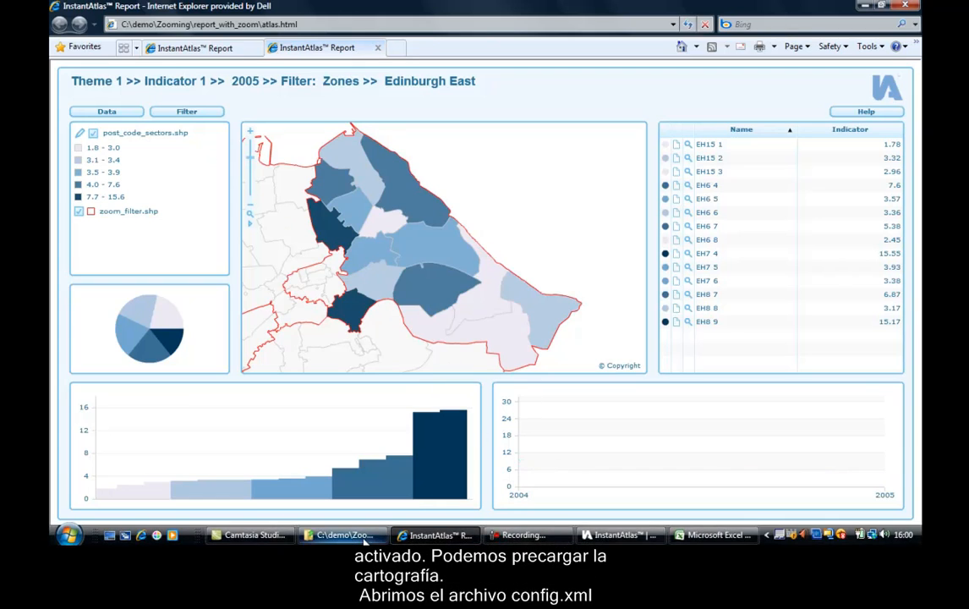
# Open config.xml from the C:\demo\Zooming\report_with_zoom folder in the Dynamic Report Designer.
pyautogui.click(309, 531)
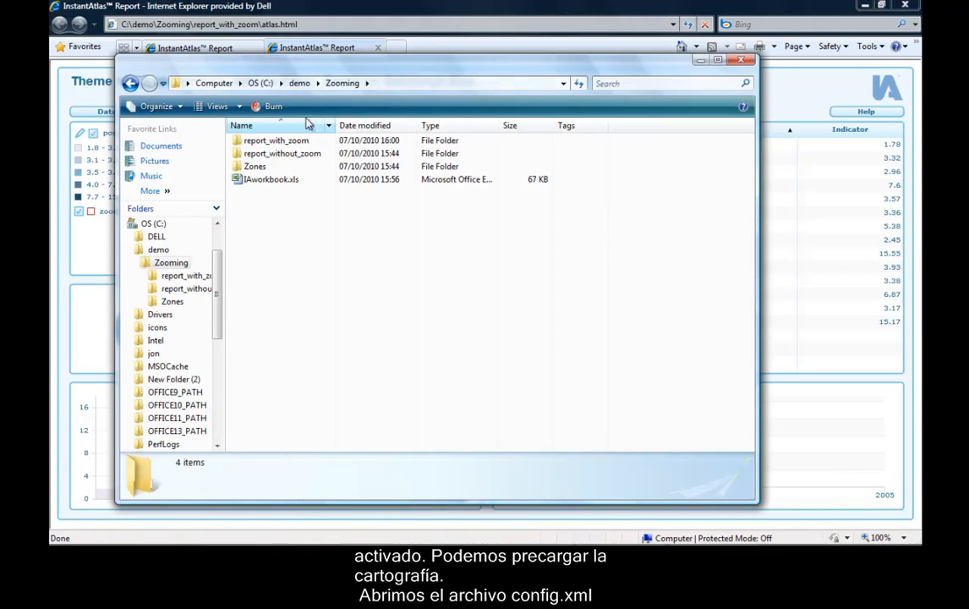
pyautogui.doubleClick(274, 141)
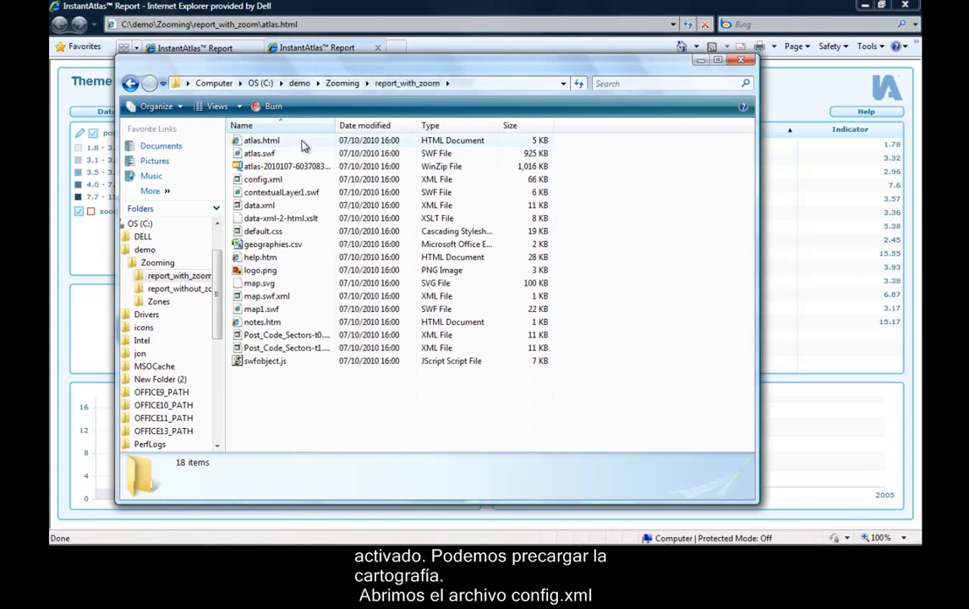
pyautogui.click(272, 180)
pyautogui.doubleClick(273, 181)
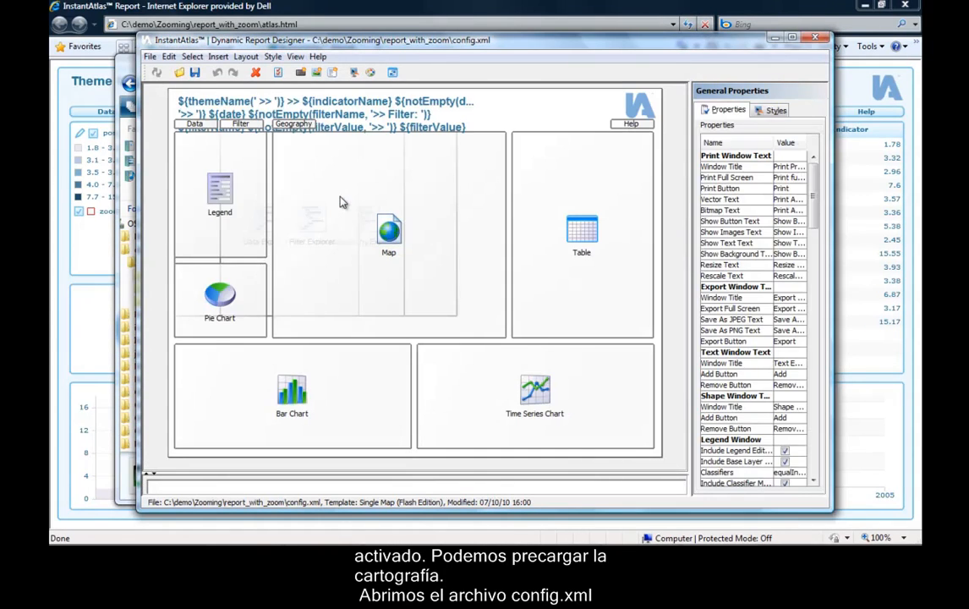
# Enable Pre-load Contextual Layers for the Map component and save config.xml.
pyautogui.click(341, 202)
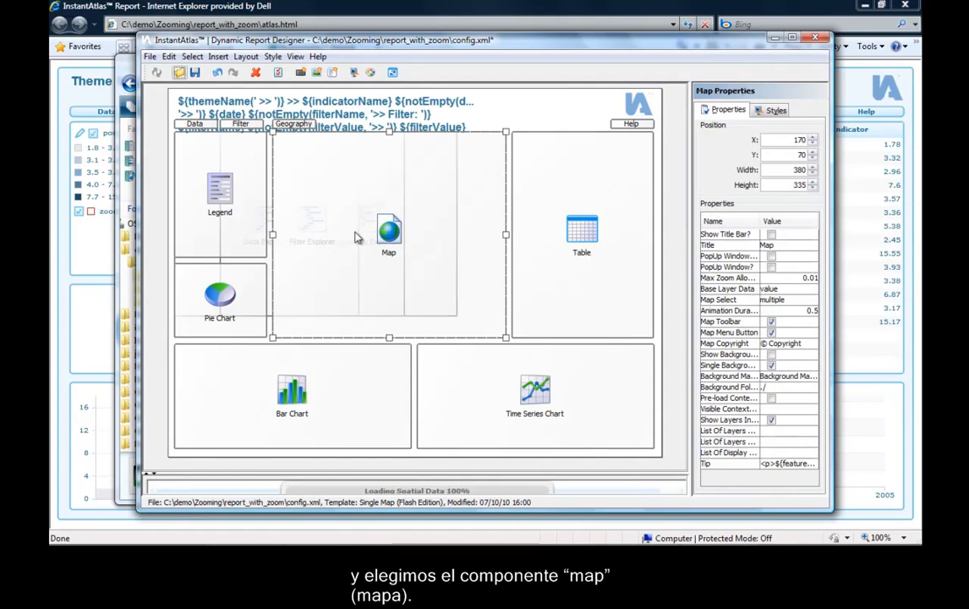
pyautogui.moveTo(683, 253); pyautogui.dragTo(555, 226)
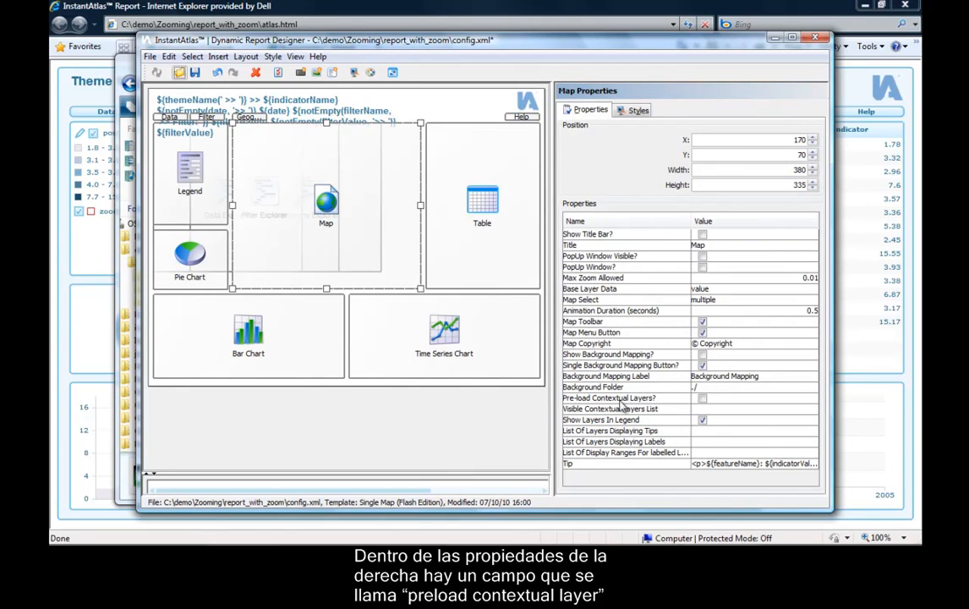
pyautogui.click(702, 398)
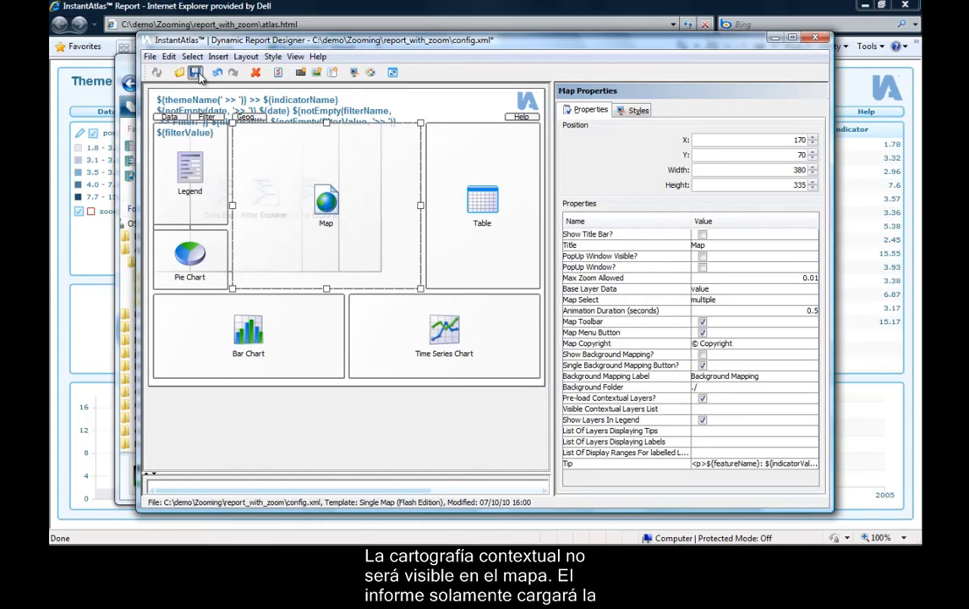
pyautogui.click(139, 13)
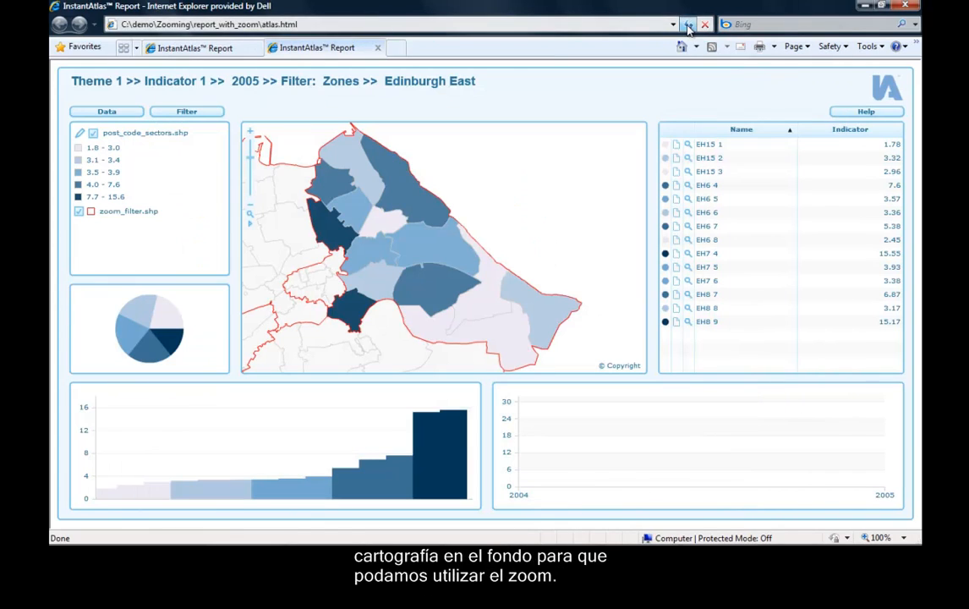
# Reload the report in the browser and filter it to Edinburgh North to test zooming with the preloaded layer.
pyautogui.click(688, 25)
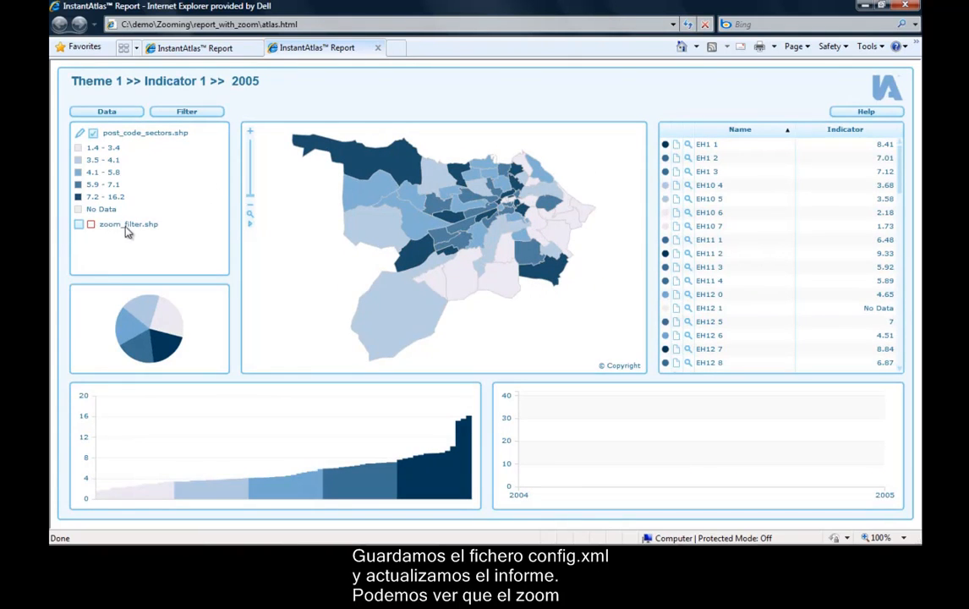
pyautogui.click(193, 111)
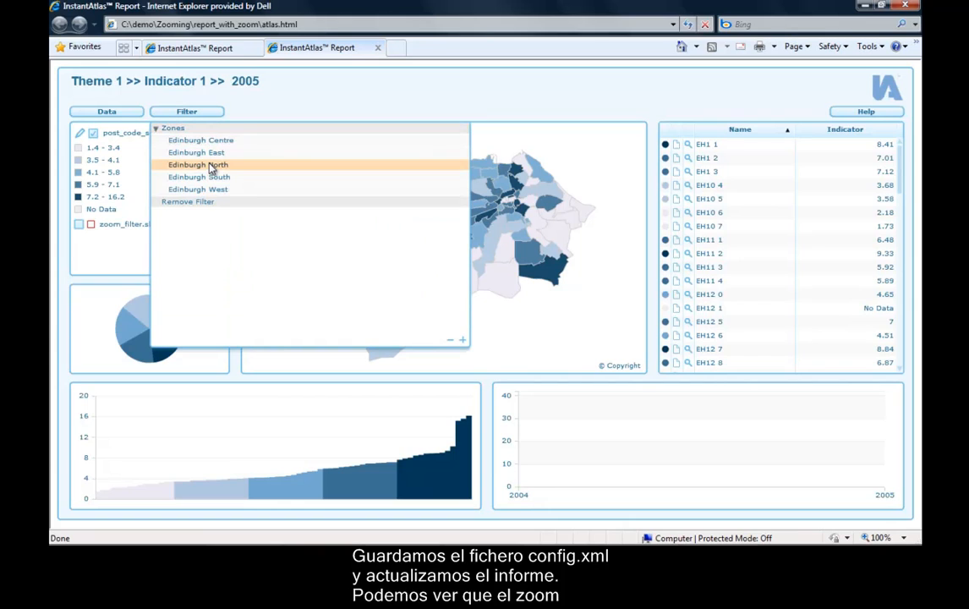
pyautogui.click(212, 166)
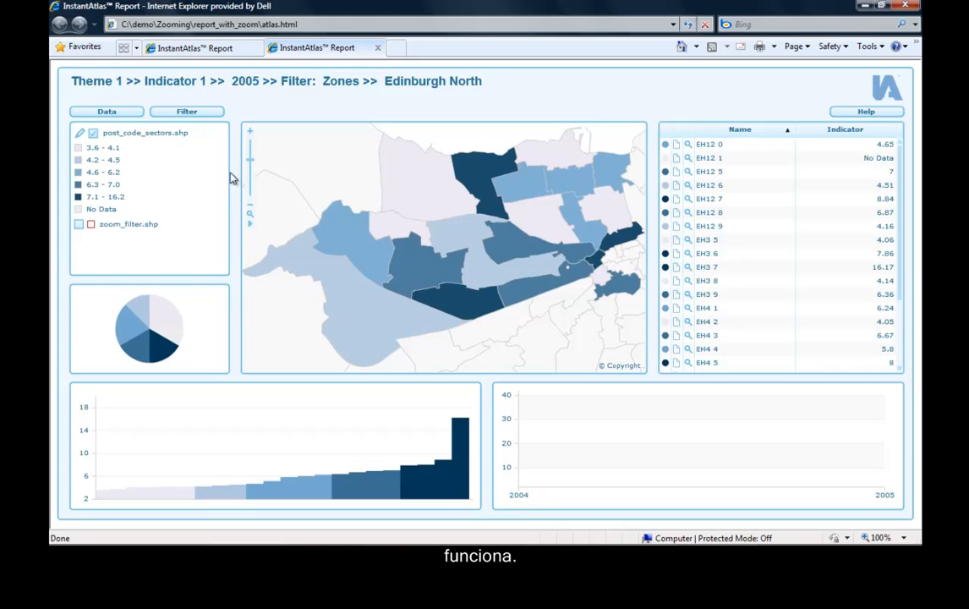
# In the Dynamic Report Designer, add contextualLayer1 to the Map component's Visible Contextual Layers List and save config.xml.
pyautogui.moveTo(665, 541)
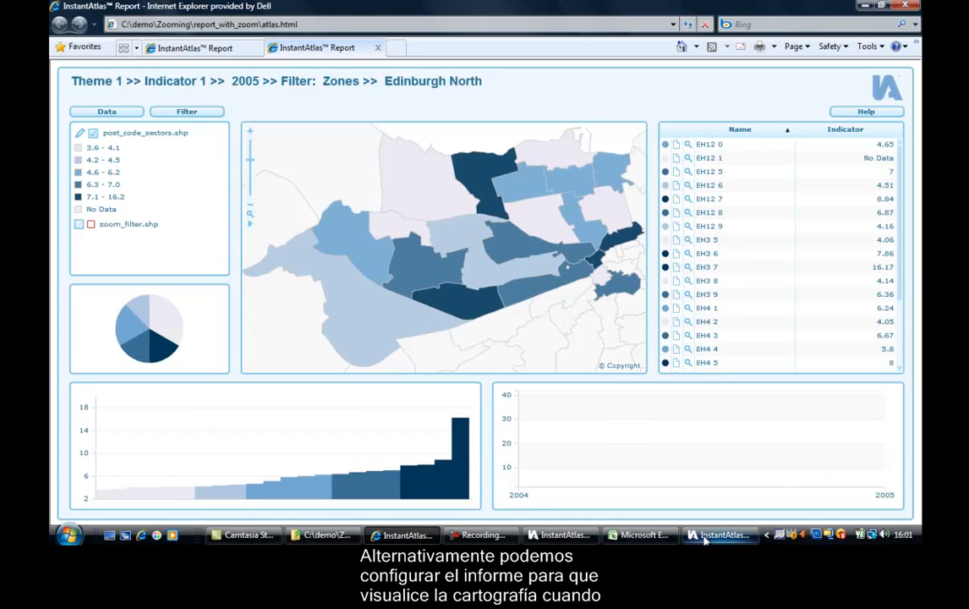
pyautogui.click(705, 538)
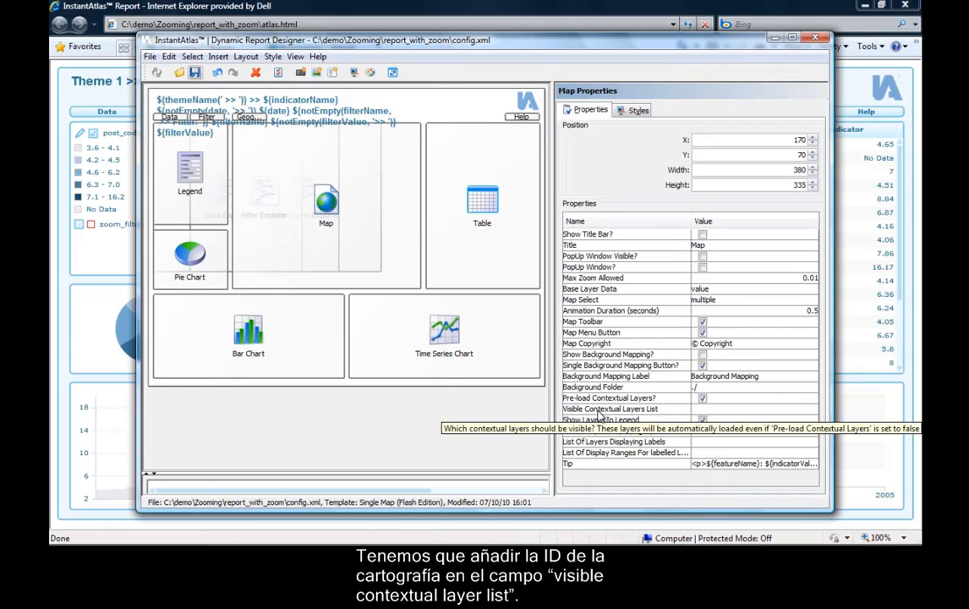
pyautogui.click(703, 411)
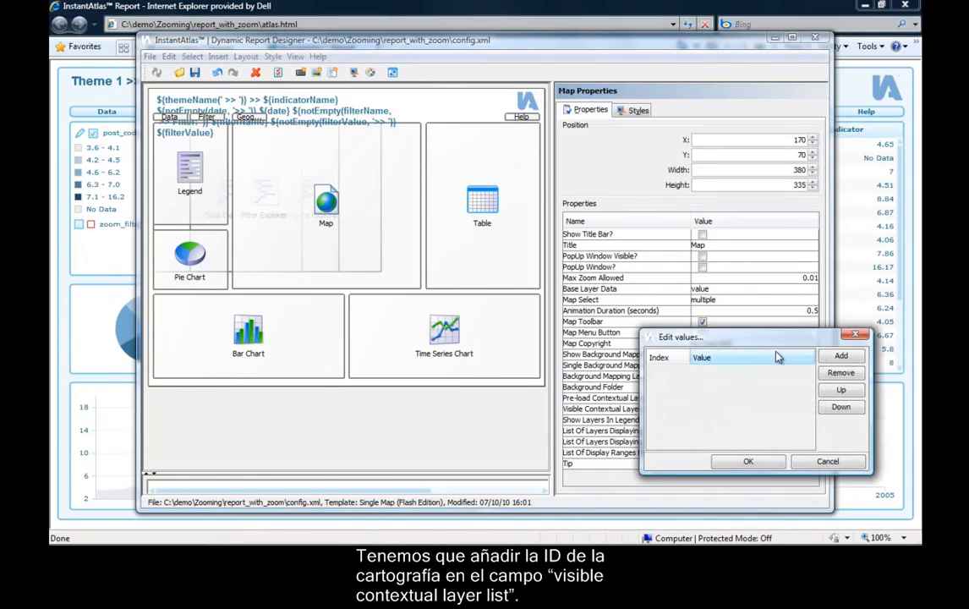
pyautogui.click(844, 356)
pyautogui.click(732, 372)
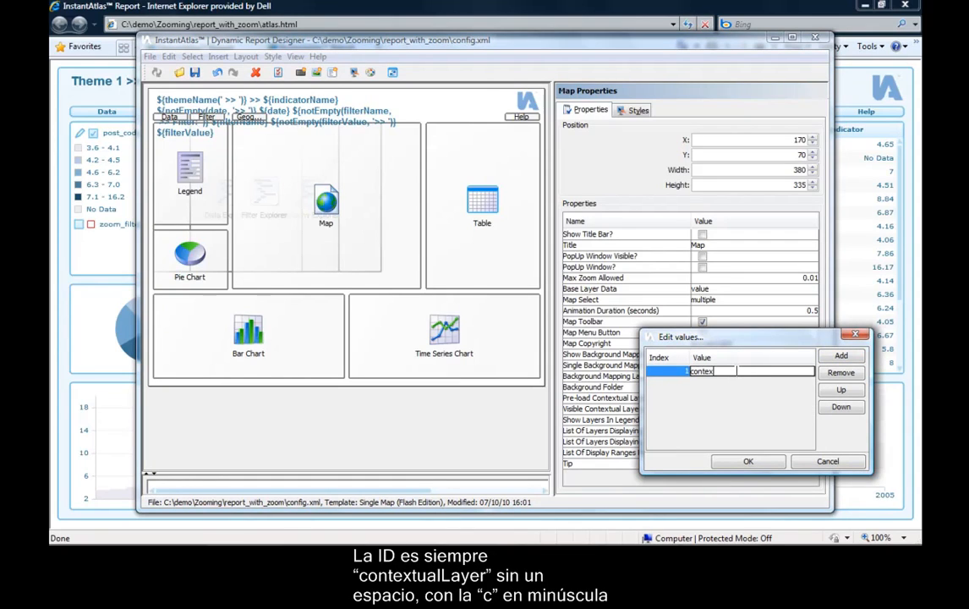
pyautogui.write('contextualLayer')
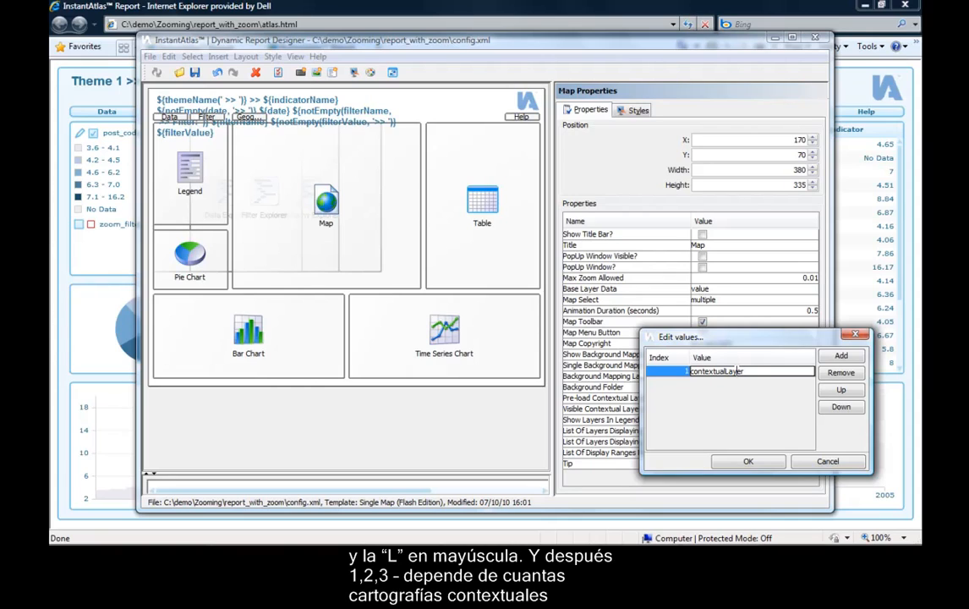
pyautogui.write('1')
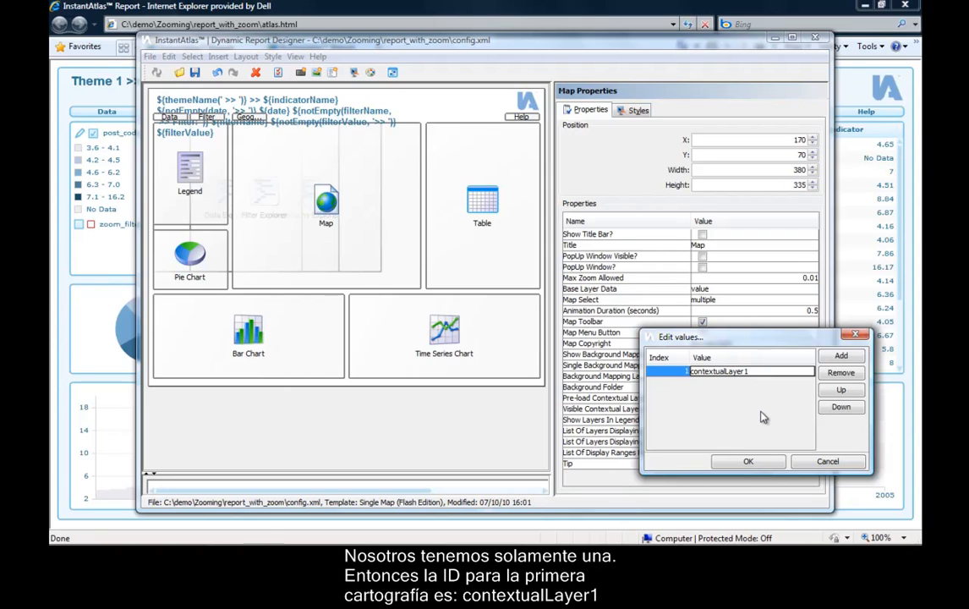
pyautogui.click(748, 461)
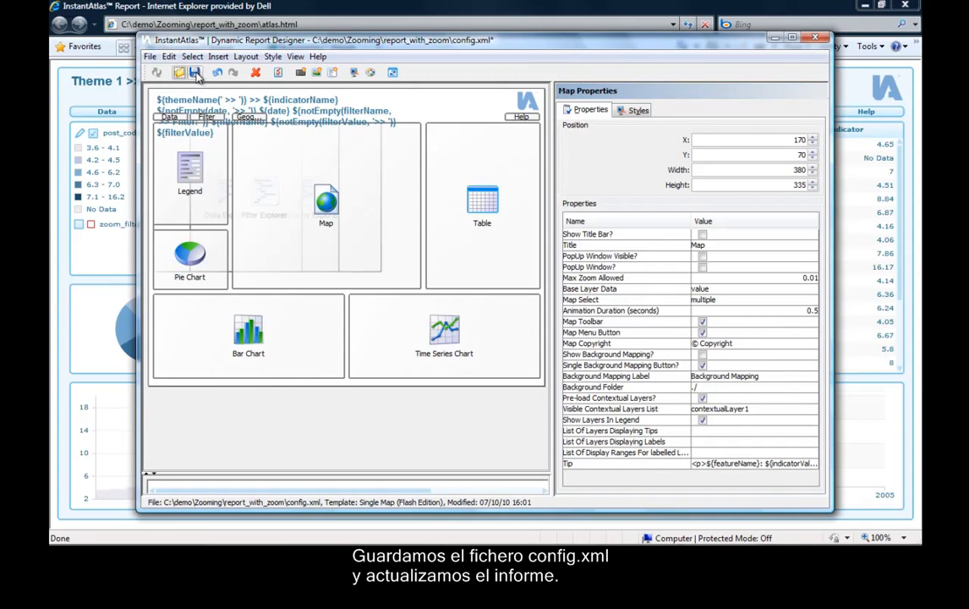
pyautogui.click(196, 75)
# Reload the report in the browser and filter it to Edinburgh North to check zooming with the contextual layer shown by default.
pyautogui.click(161, 24)
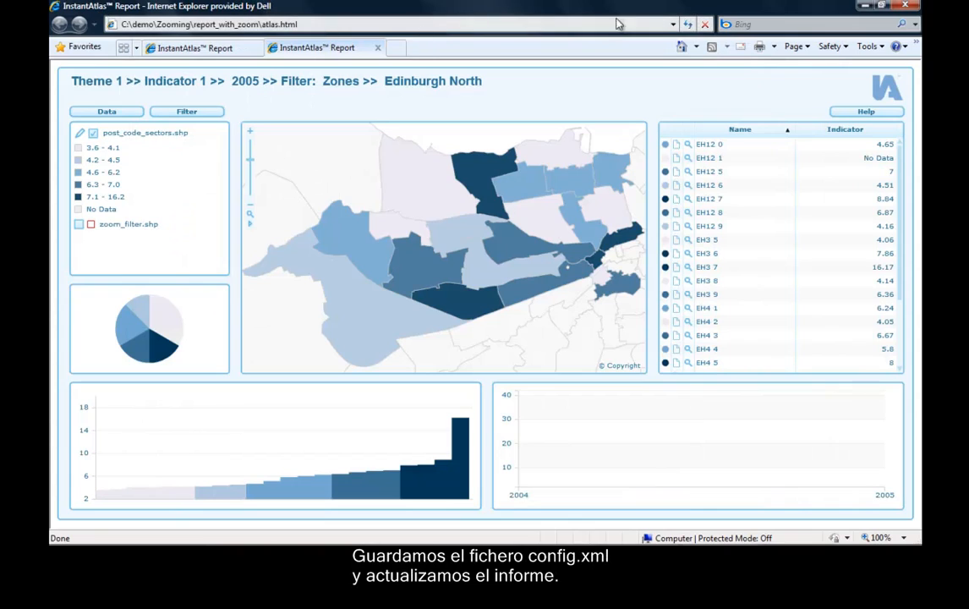
pyautogui.click(690, 25)
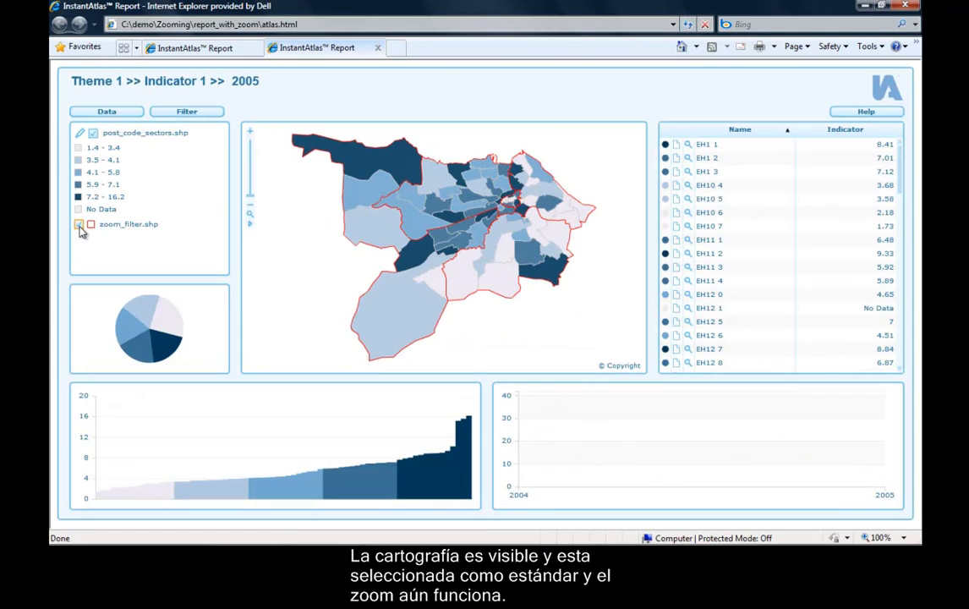
pyautogui.click(187, 110)
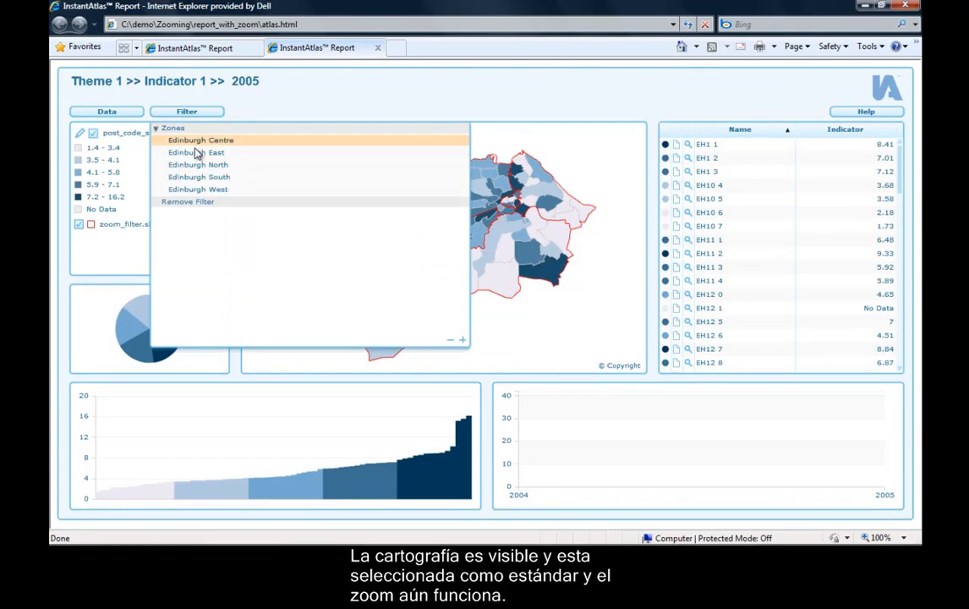
pyautogui.click(199, 165)
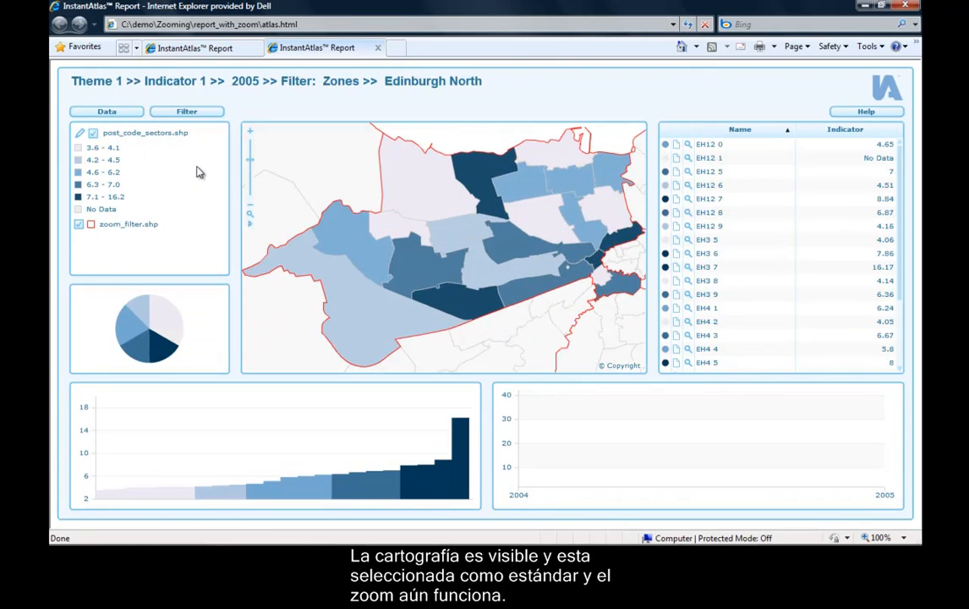